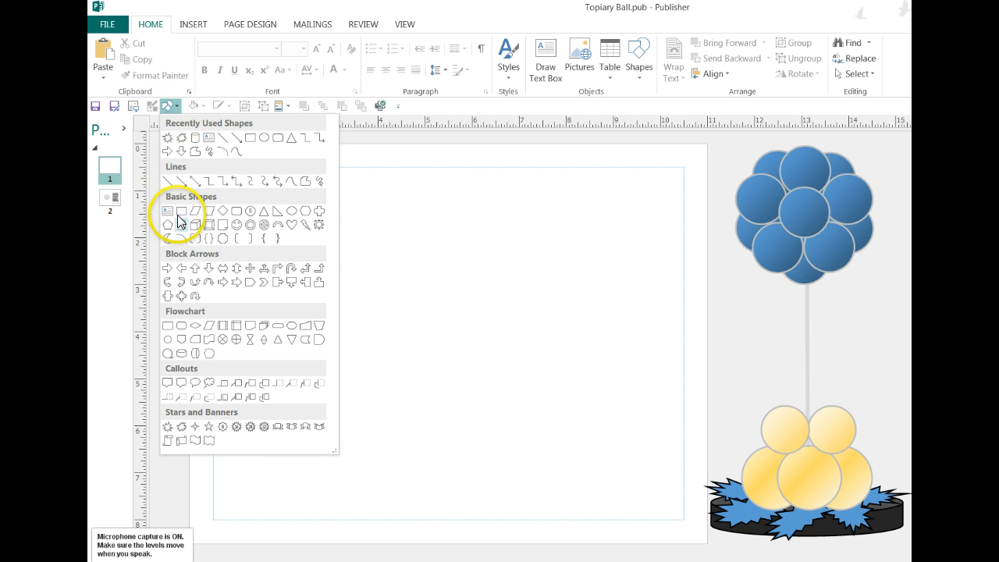
Draw a wide, flat can shape at the page's bottom margin, about 4.81" wide and 0.77" high.
click(183, 227)
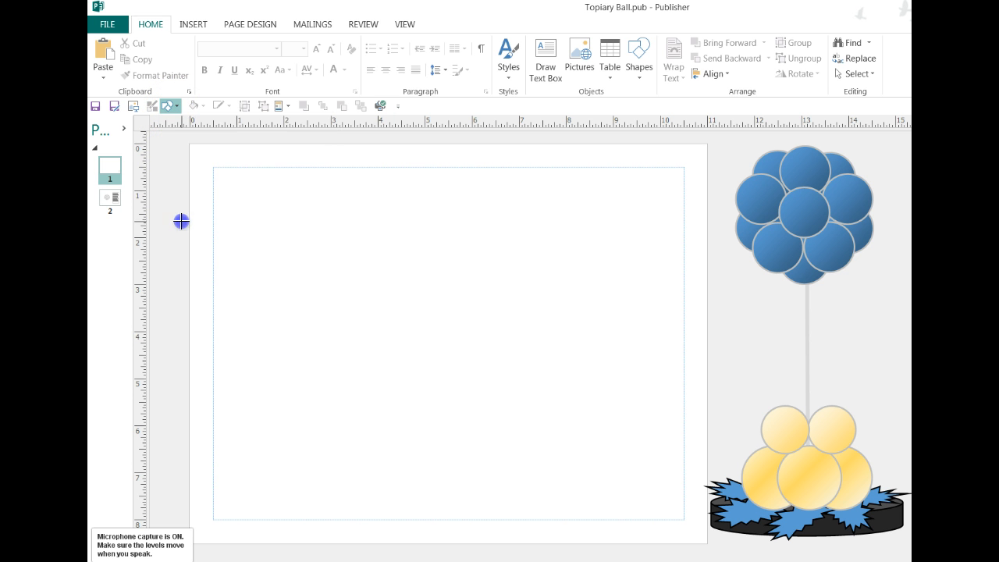
drag(315, 497, 541, 522)
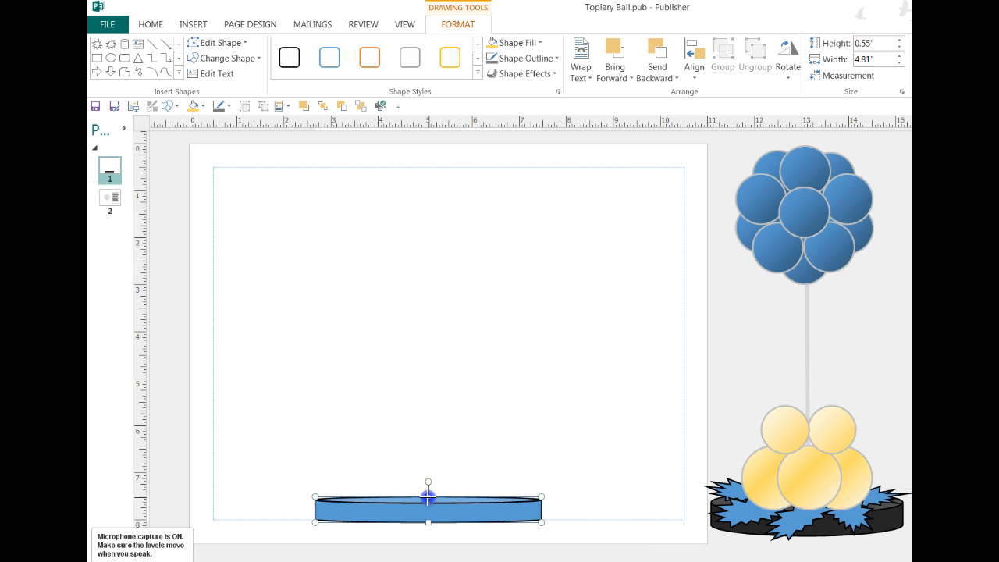
drag(428, 487, 428, 504)
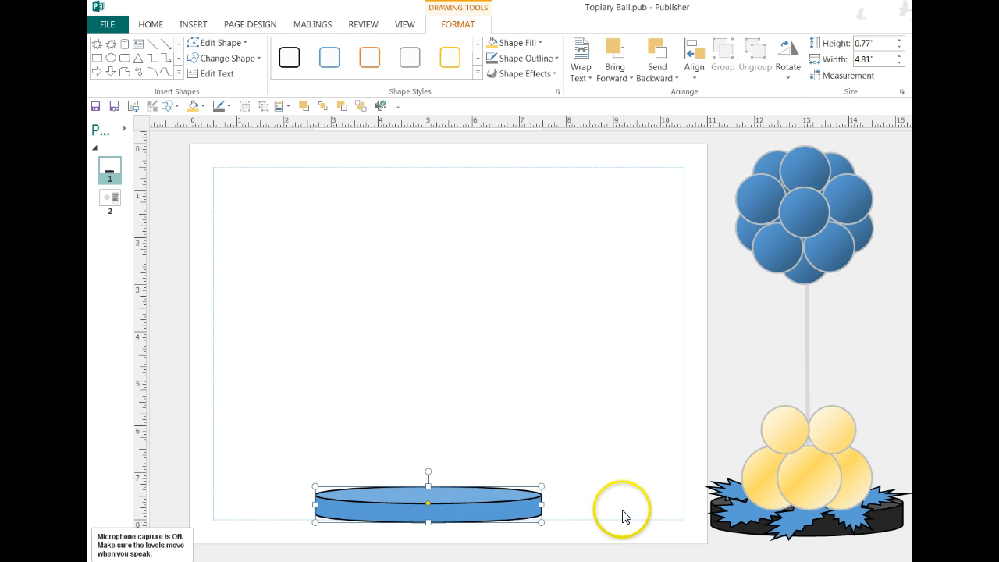
Fill the can-shaped base with a dark shade from the black scheme colors.
click(204, 106)
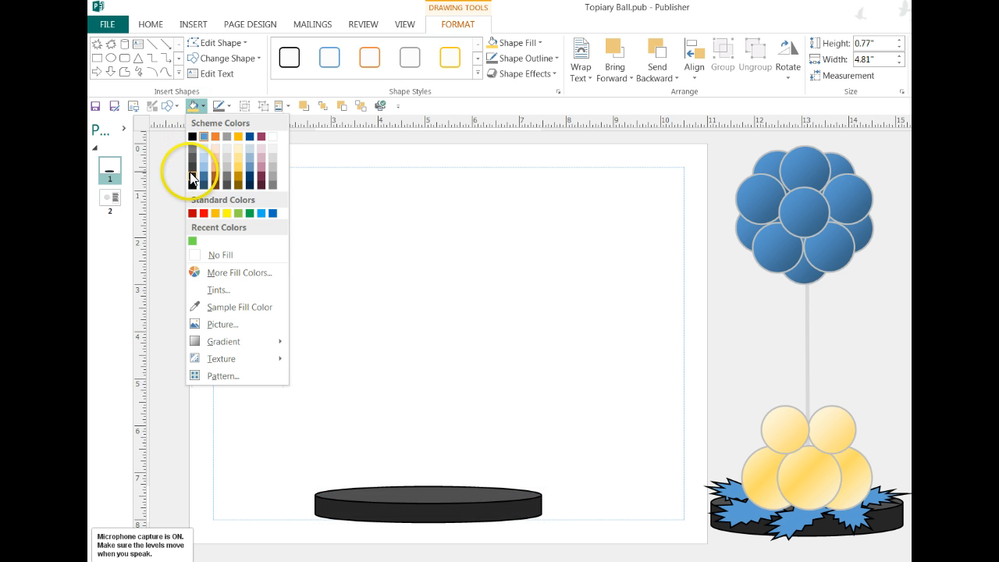
click(192, 178)
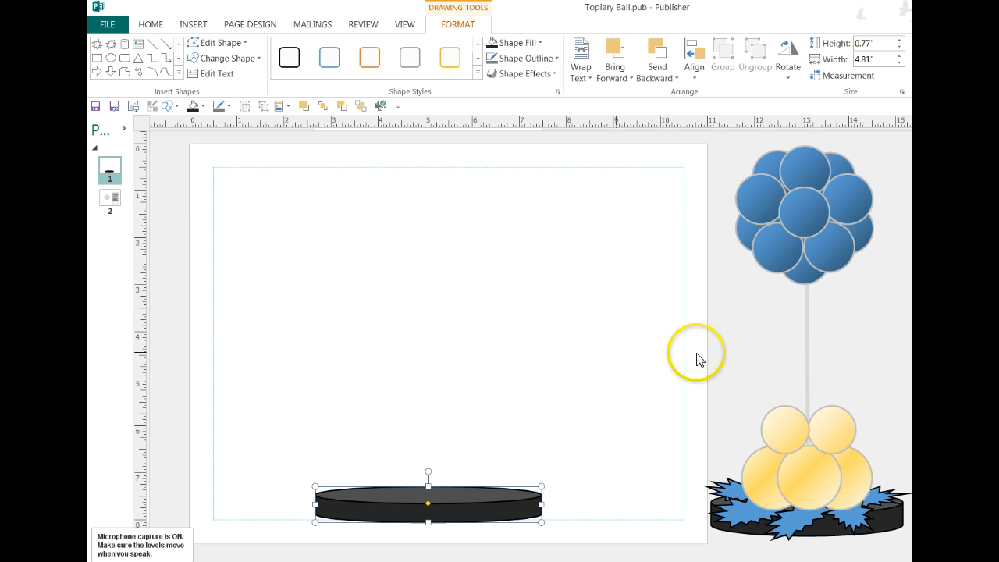
click(548, 348)
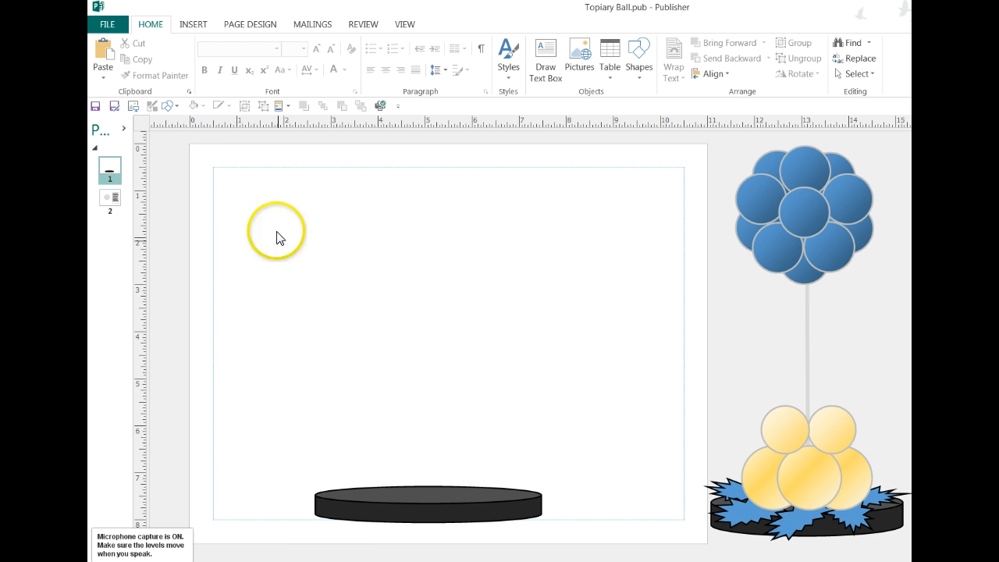
Draw a straight line about 4.83" tall rising from the top centre of the base as the topiary pole.
click(174, 106)
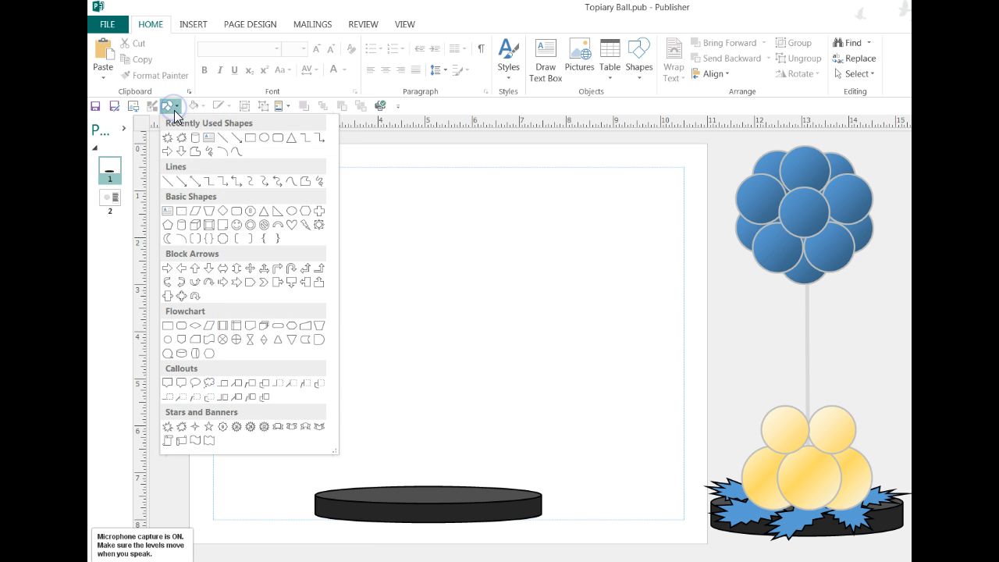
click(221, 138)
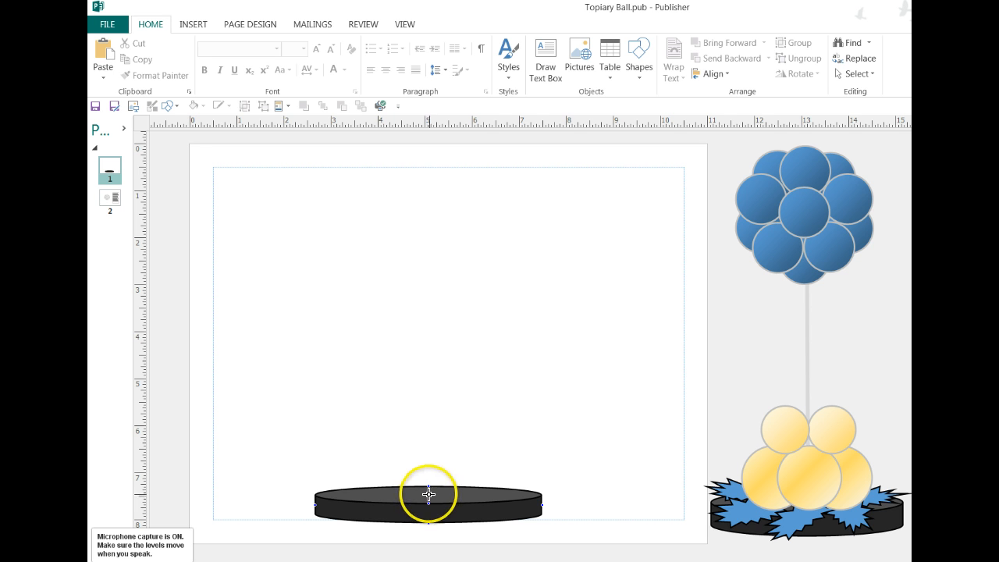
drag(426, 268, 426, 267)
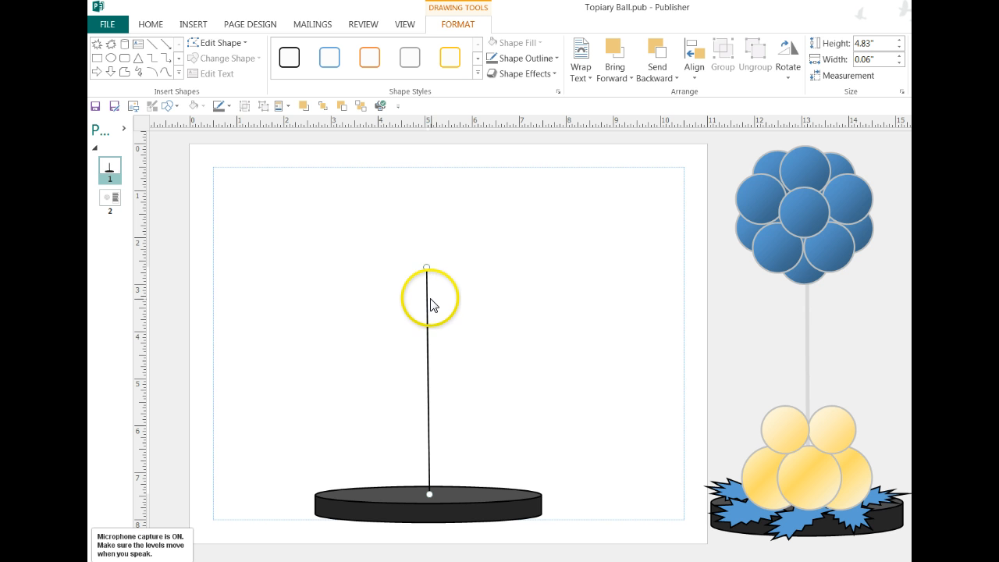
Format the pole line with a light gray color and a width of 6 pt.
right_click(428, 295)
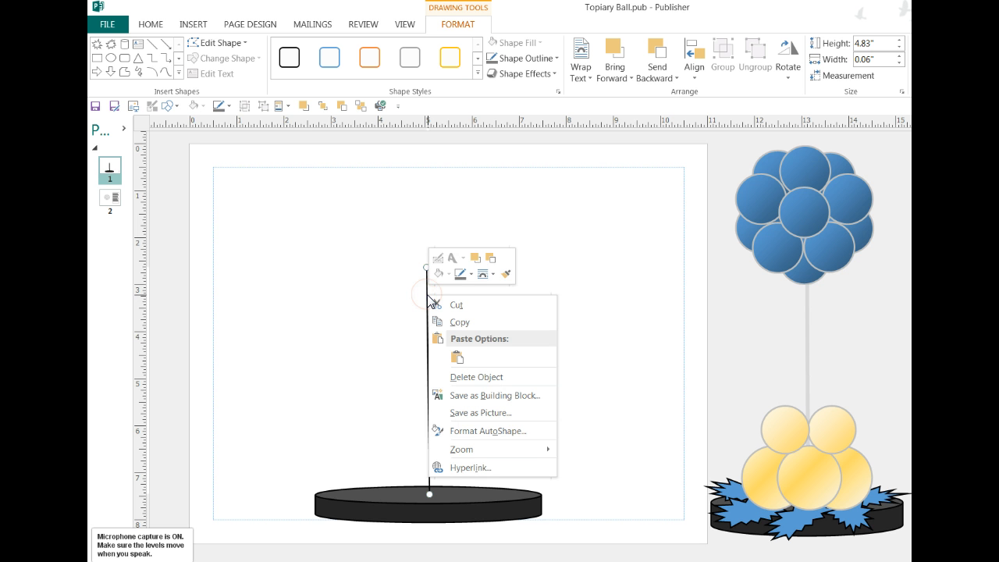
click(451, 431)
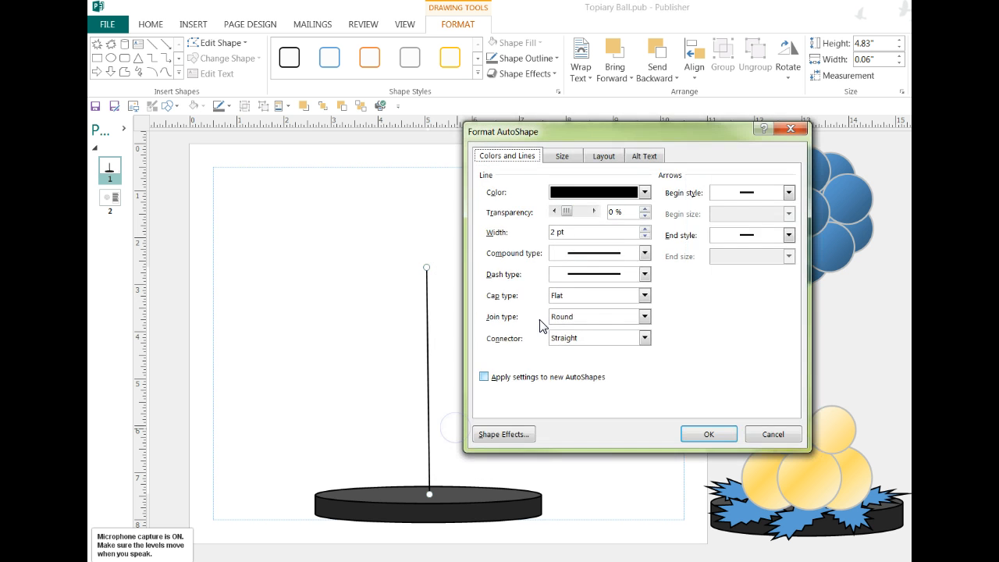
click(645, 193)
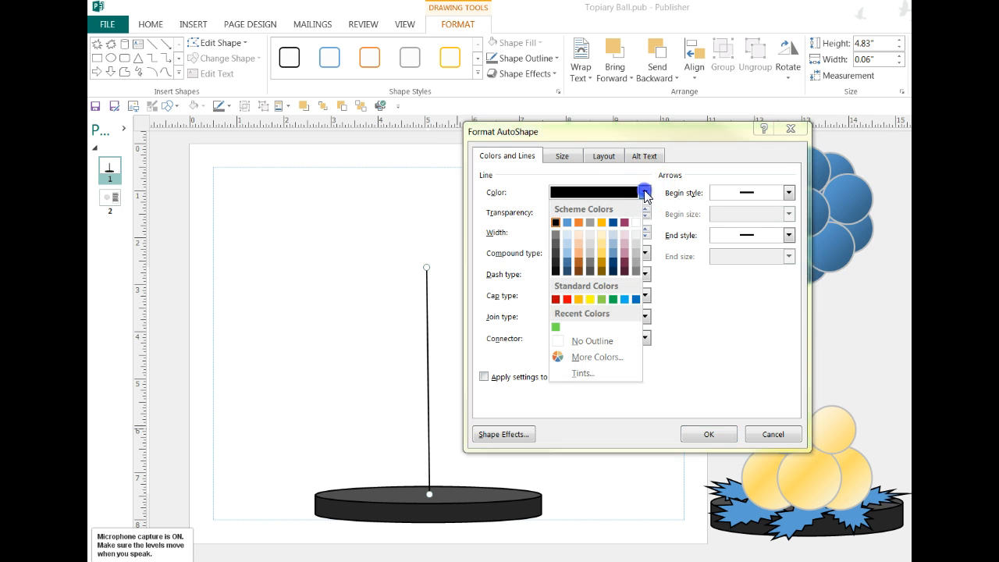
click(636, 256)
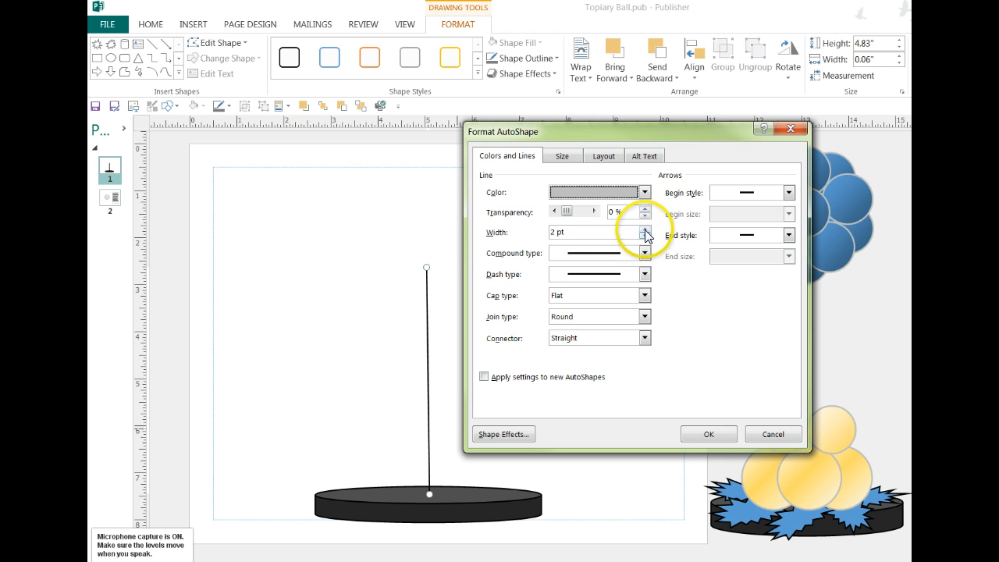
click(591, 234)
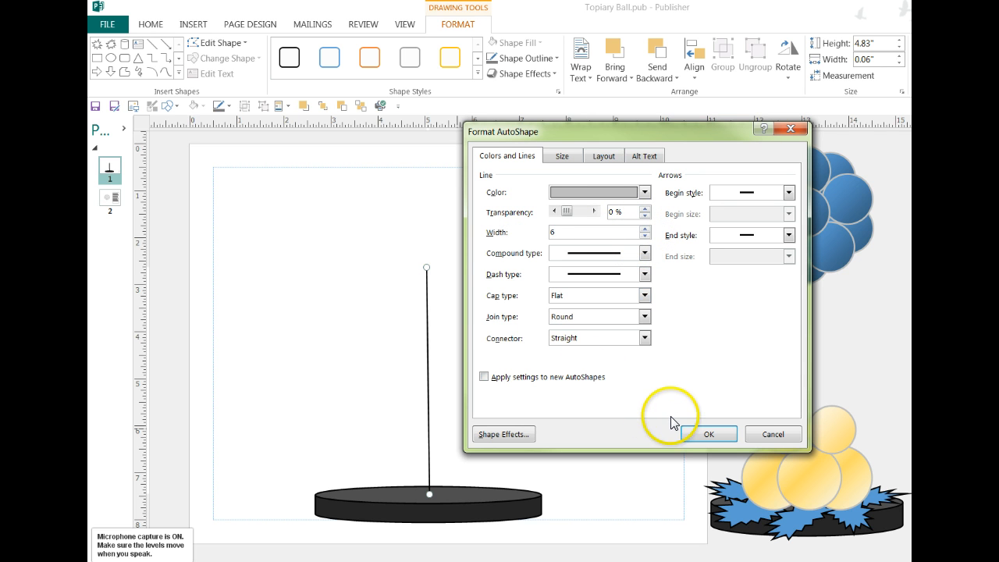
click(702, 433)
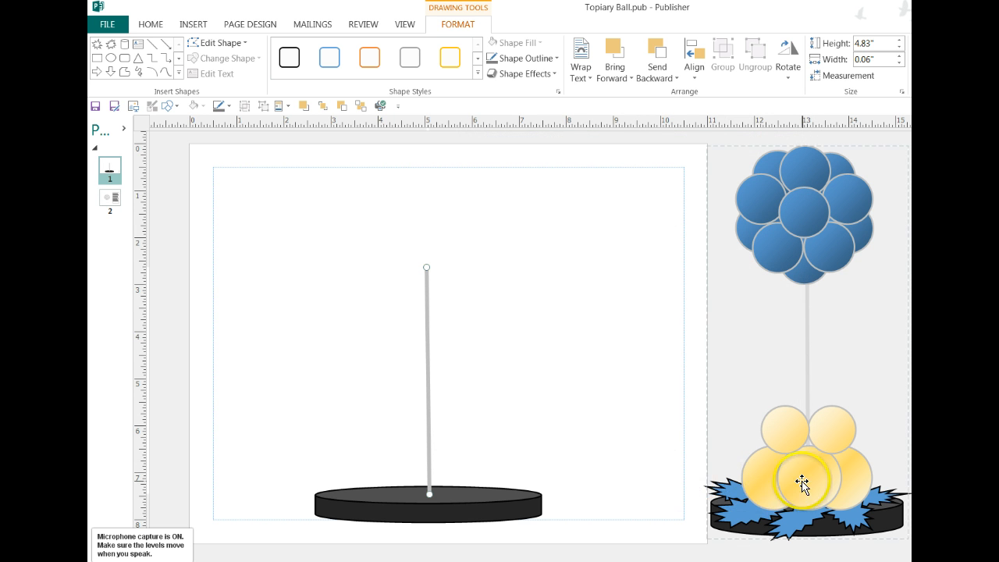
click(575, 377)
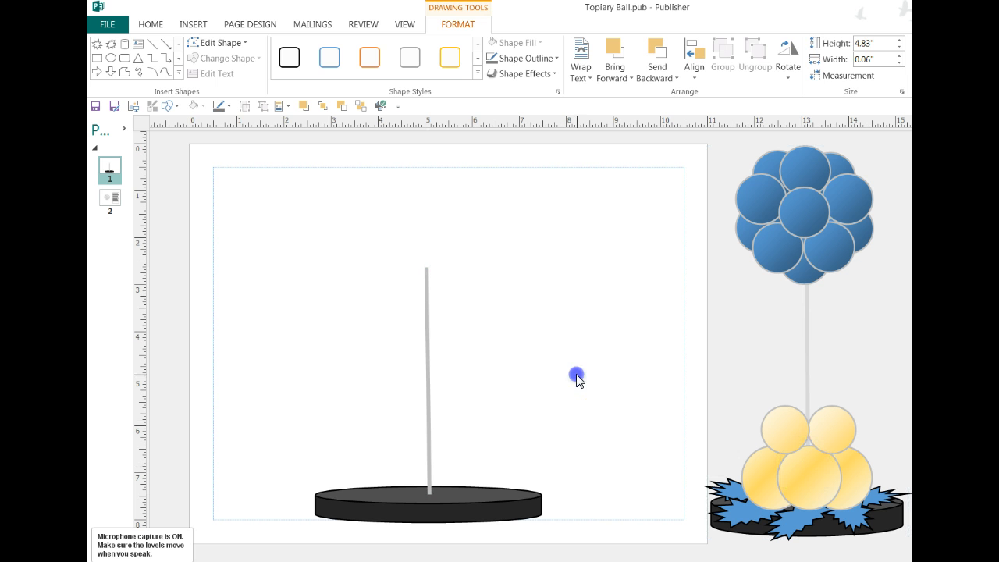
Insert the Quad 2 page part and place it on the base at the foot of the pole.
click(289, 106)
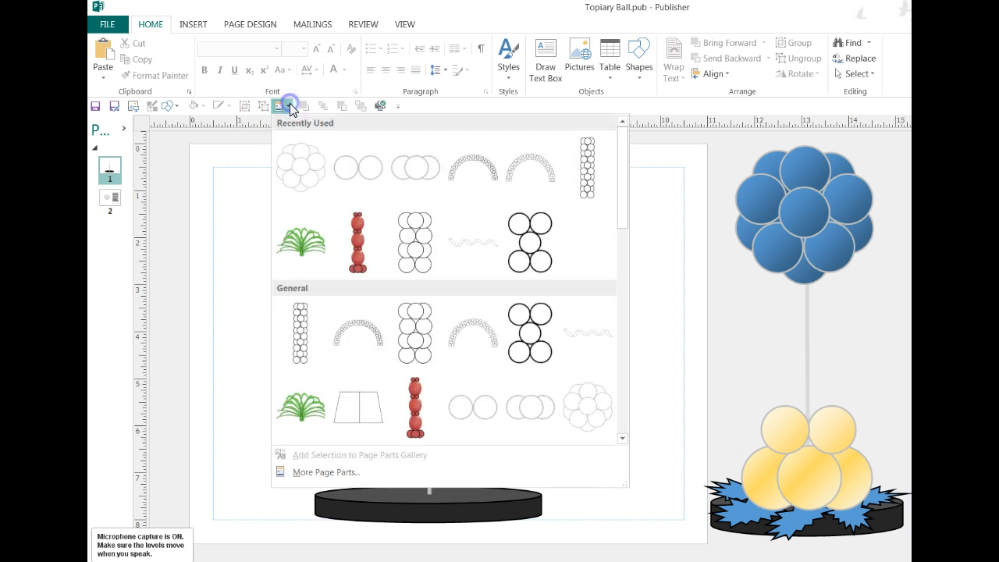
click(423, 168)
drag(647, 339, 432, 478)
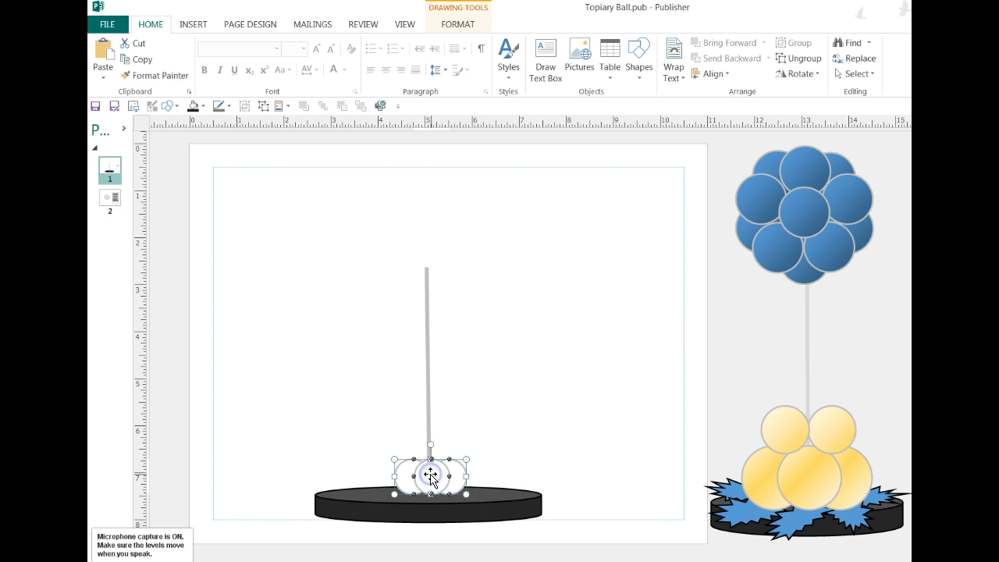
click(507, 426)
click(446, 463)
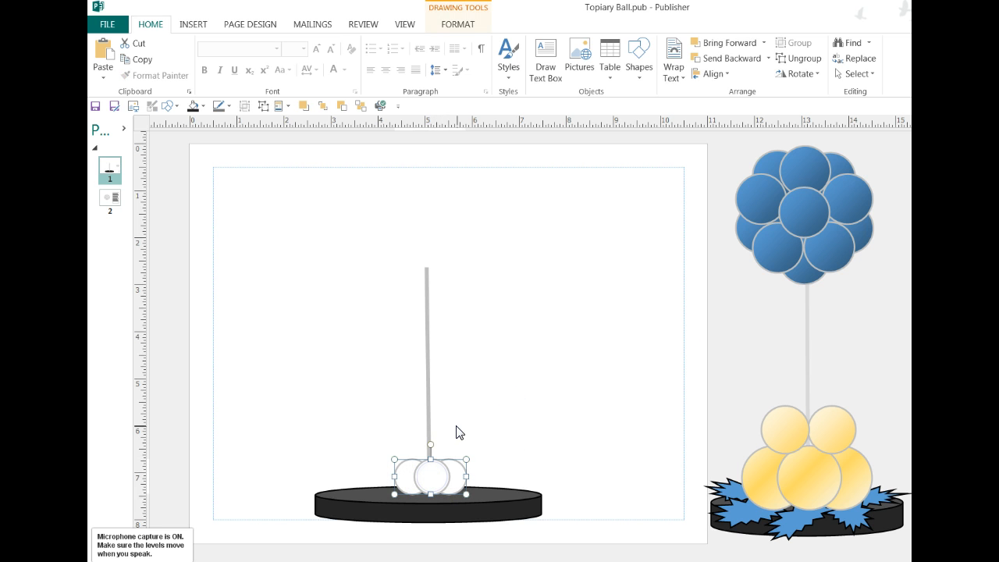
Lock the aspect ratio of the three-balloon cluster on the base.
click(457, 25)
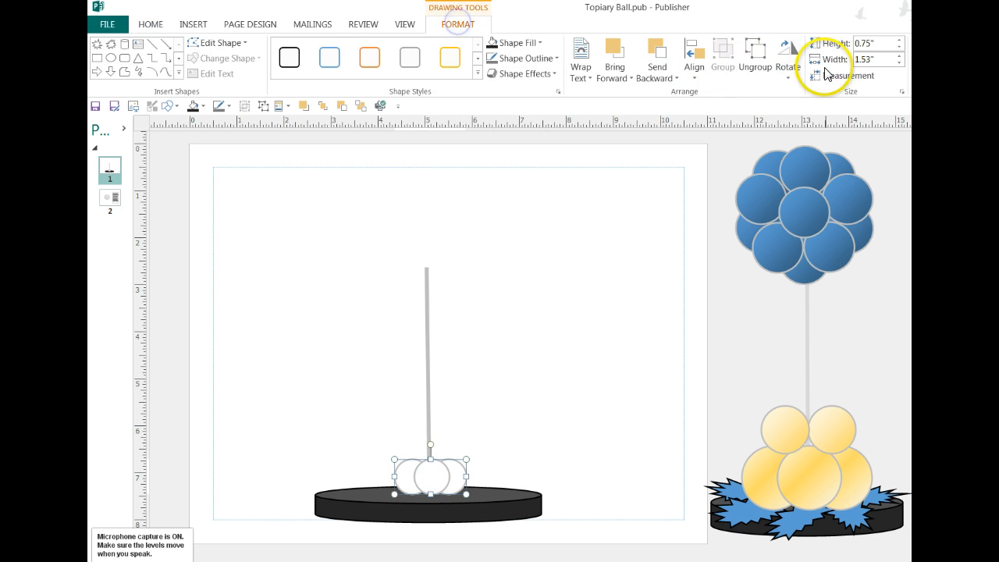
click(901, 91)
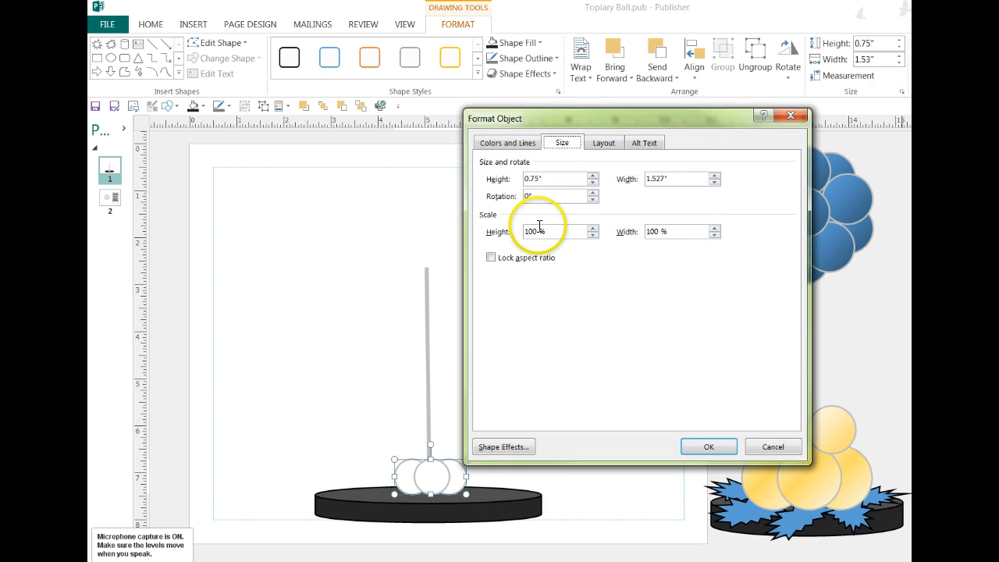
click(489, 258)
click(699, 446)
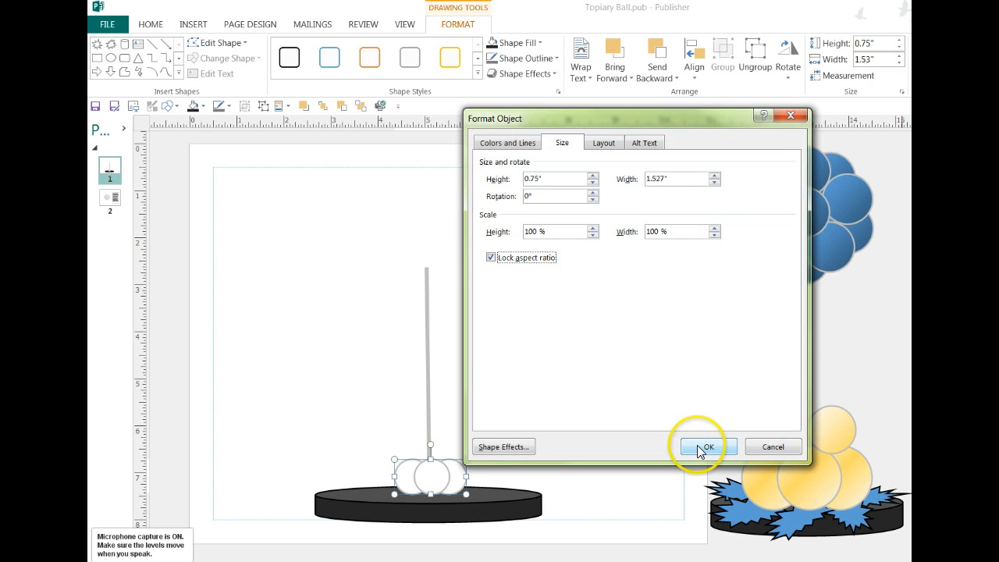
Enlarge the three-balloon cluster to about 1.2" high by 2.45" wide and nudge it to centre on the pole.
mouse_move(416, 461)
mouse_down()
mouse_move(361, 437)
mouse_move(429, 465)
mouse_up()
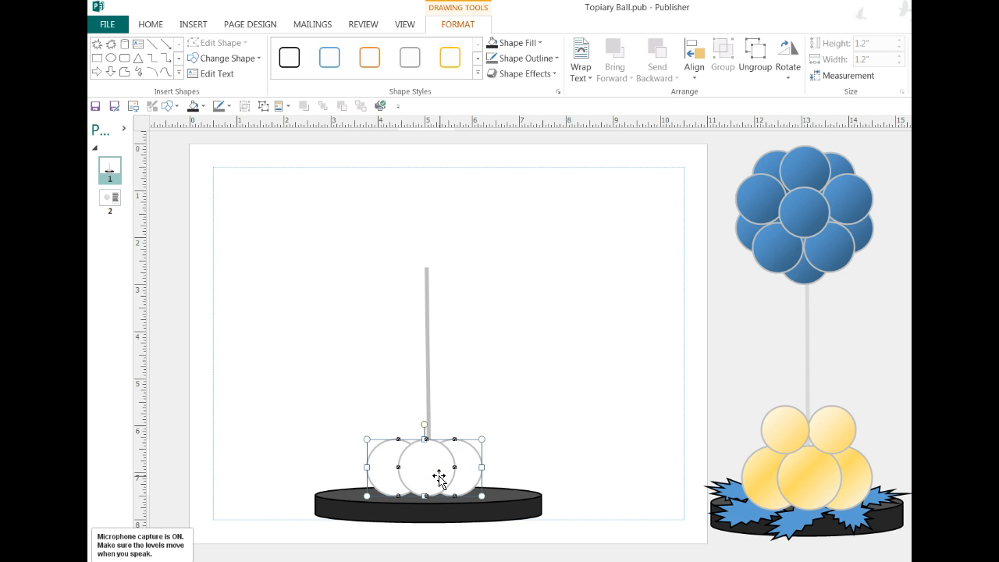
key(Right)
key(Right)
key(Right)
key(Right)
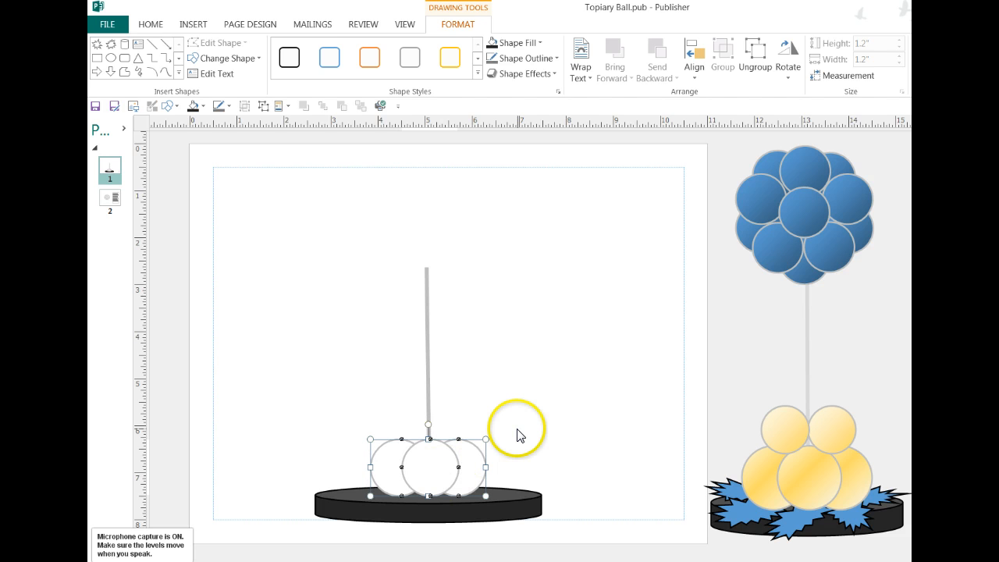
key(Right)
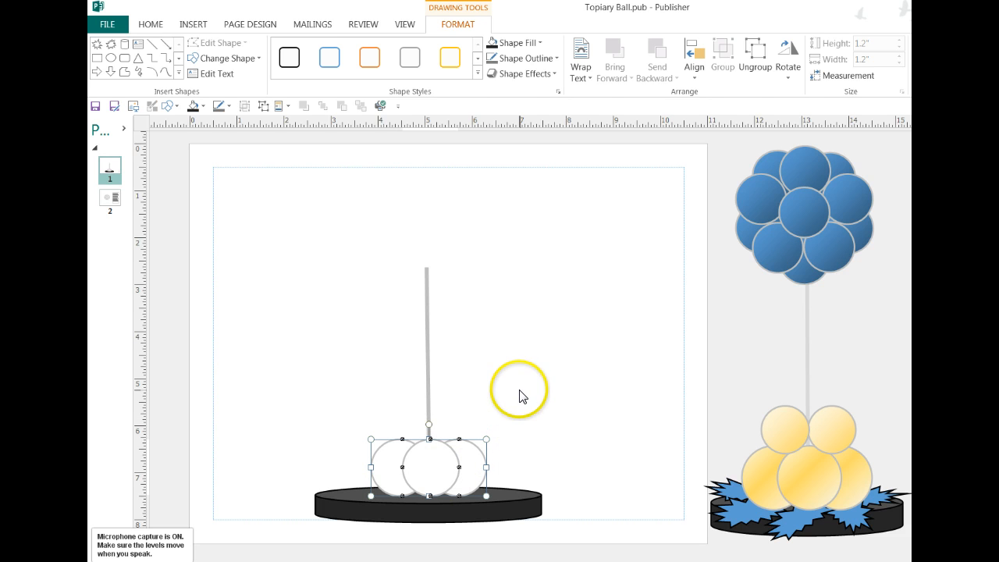
Fill all three balloons of the base cluster with a light gold scheme color.
click(204, 106)
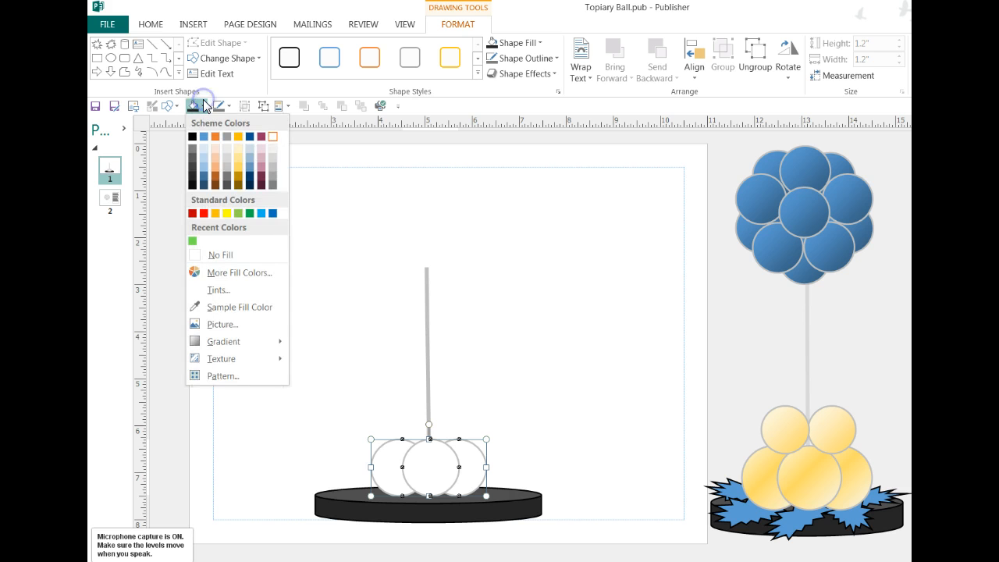
click(239, 172)
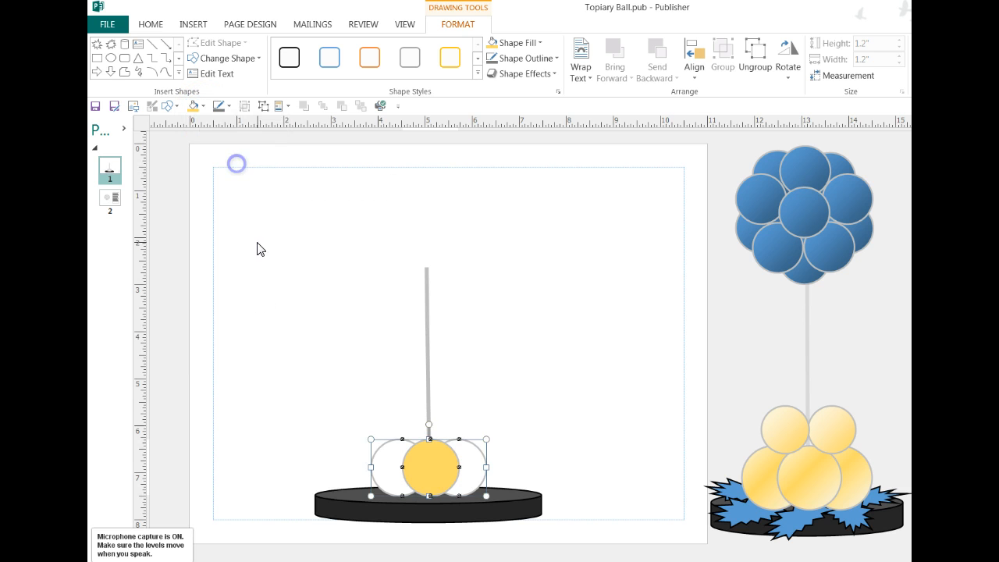
click(327, 409)
click(384, 473)
click(195, 107)
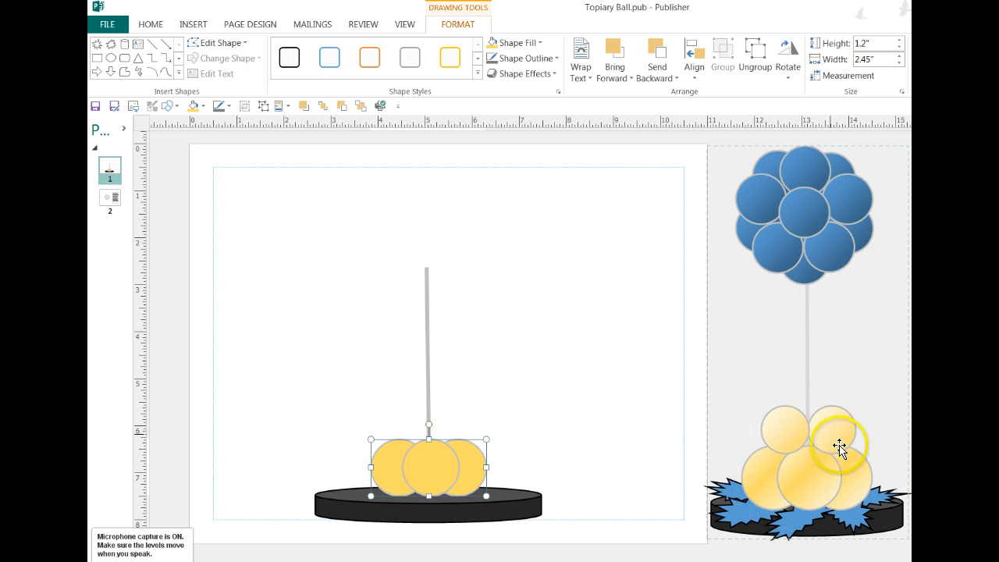
Apply a light-variation linear gradient to the balloon cluster, fading from gold on the left to pale on the right.
click(203, 105)
click(219, 341)
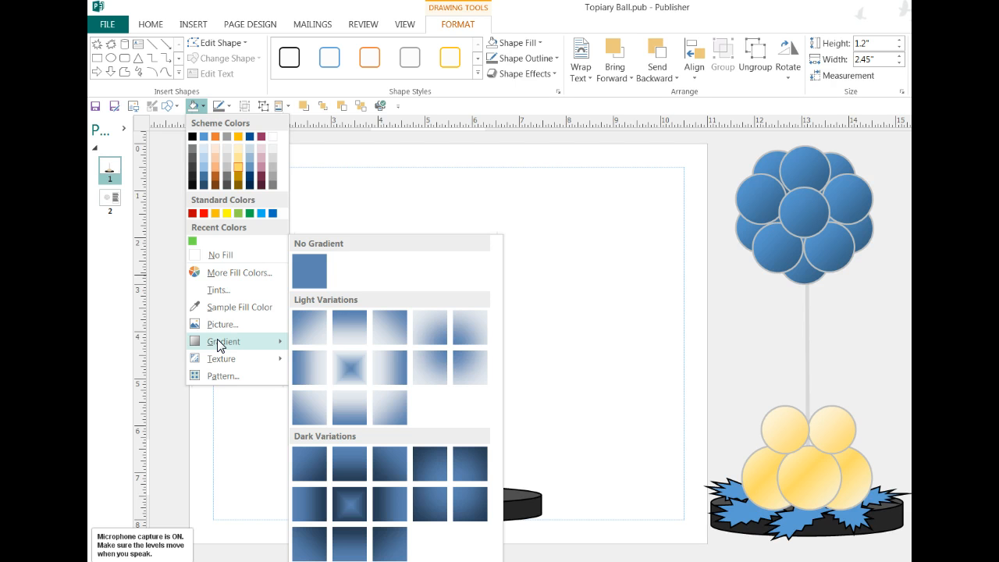
click(325, 359)
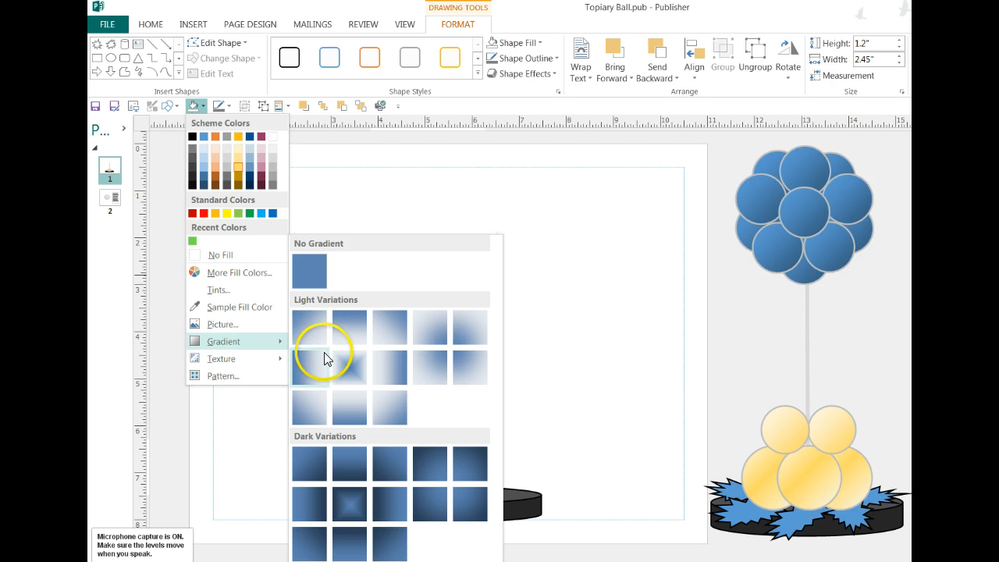
click(422, 469)
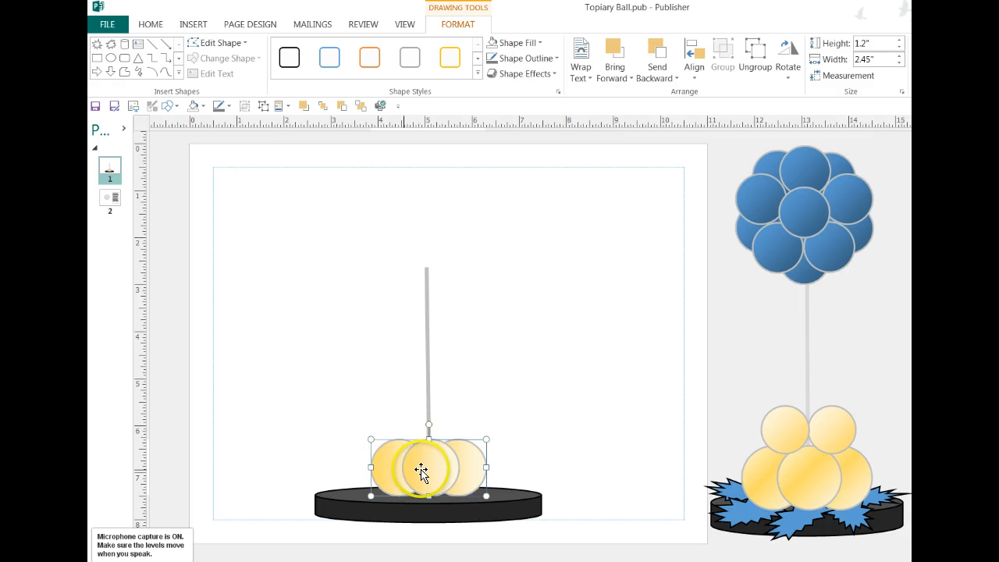
click(323, 465)
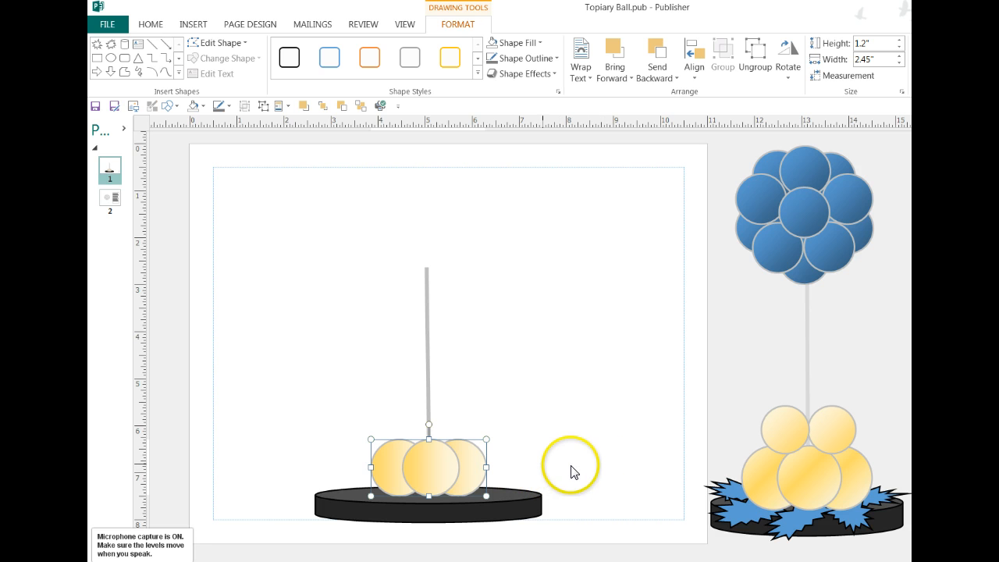
drag(457, 464, 403, 461)
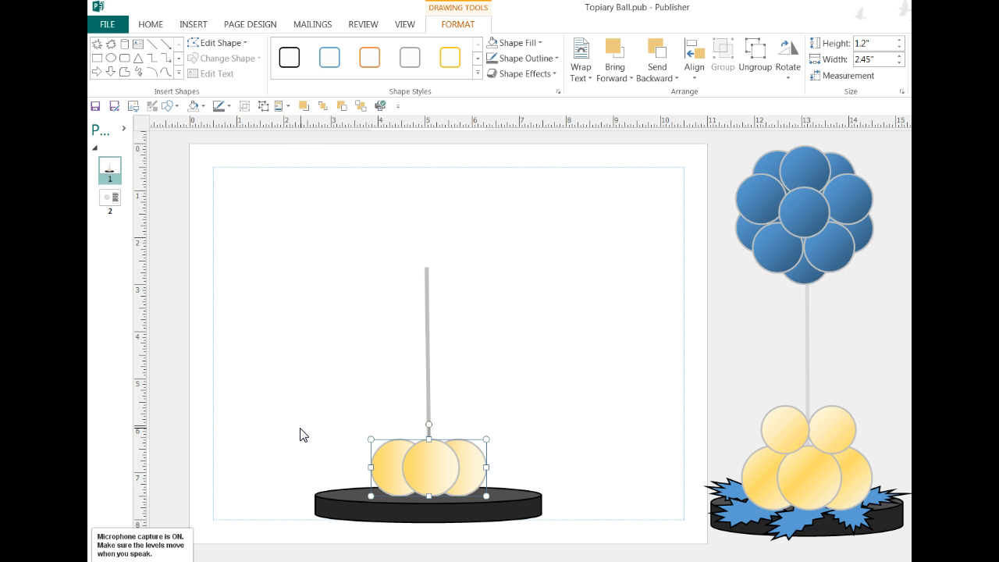
Insert the two-balloon cluster from the recently used page parts and select it.
click(287, 106)
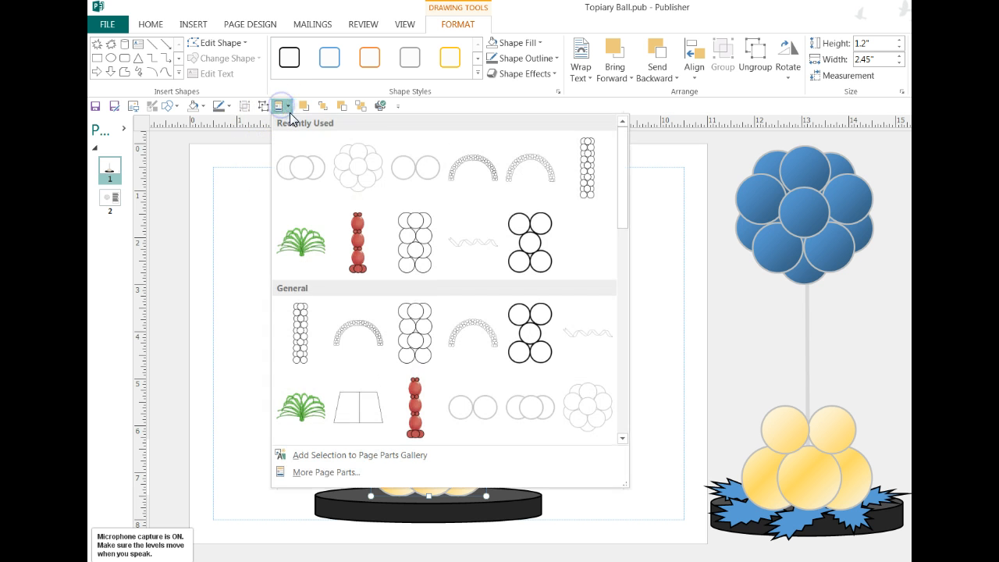
click(394, 165)
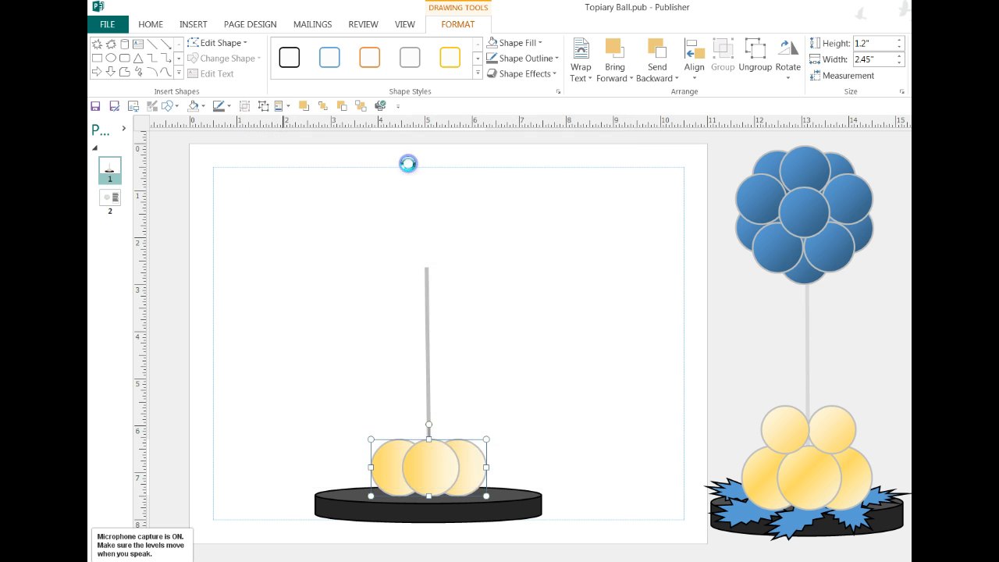
click(566, 357)
click(651, 339)
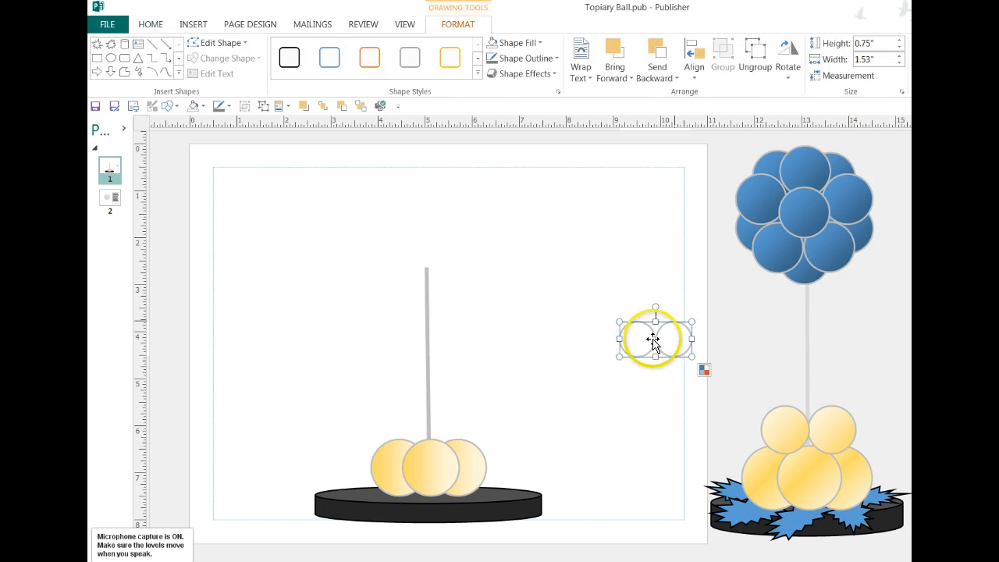
Try to lock the aspect ratio of the new two-balloon cluster.
click(902, 91)
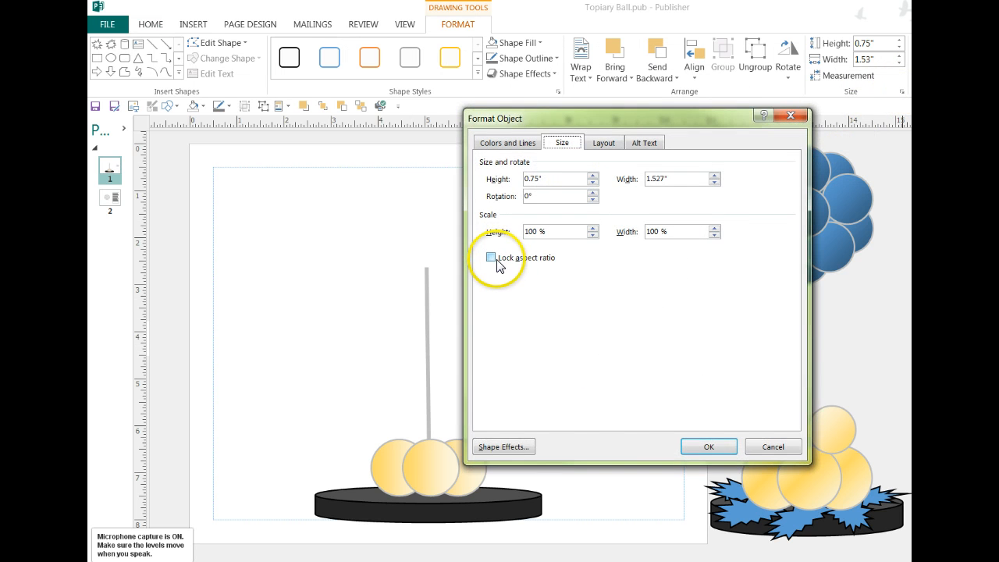
click(491, 257)
click(708, 447)
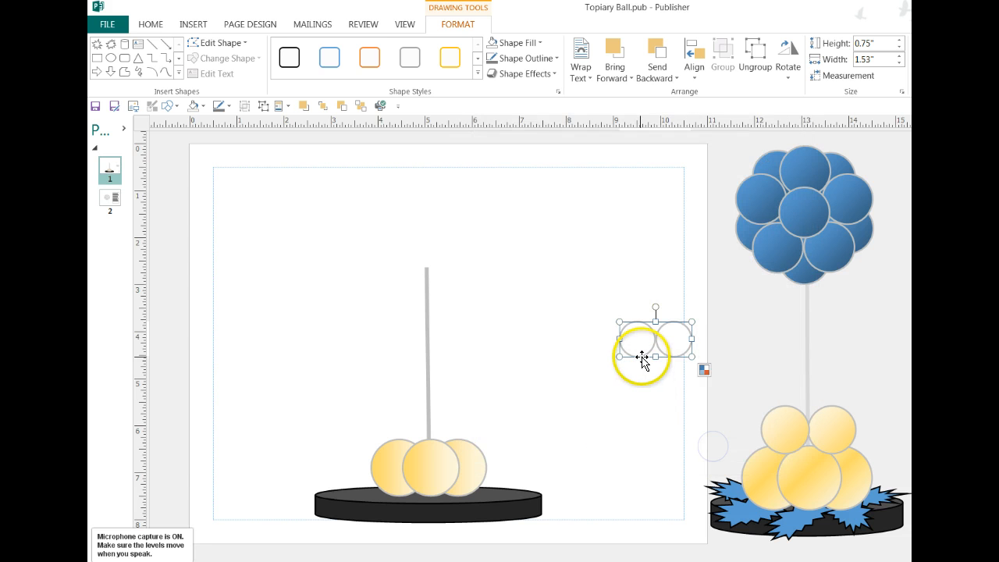
Match the new two-balloon cluster to the publication's colors.
click(717, 372)
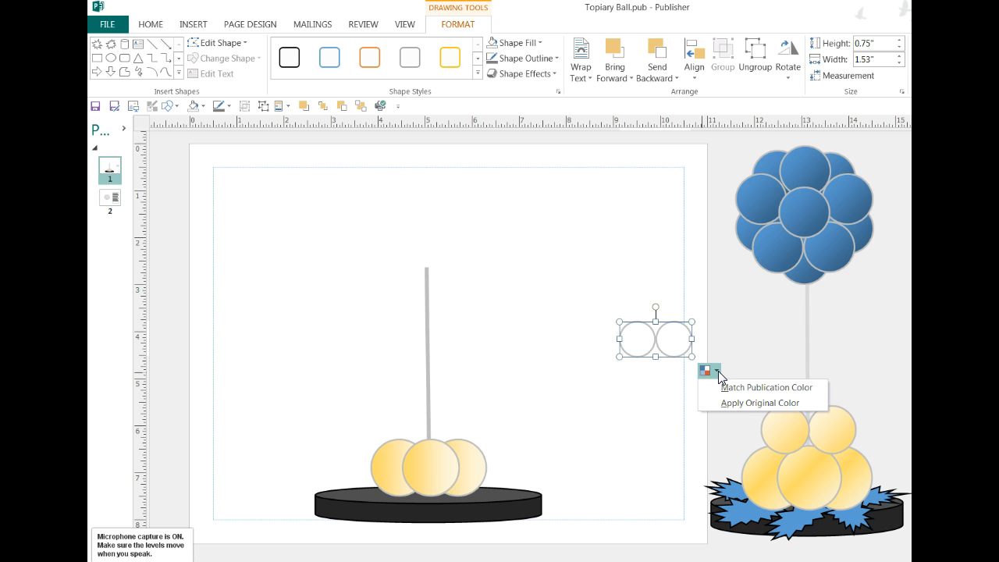
click(734, 387)
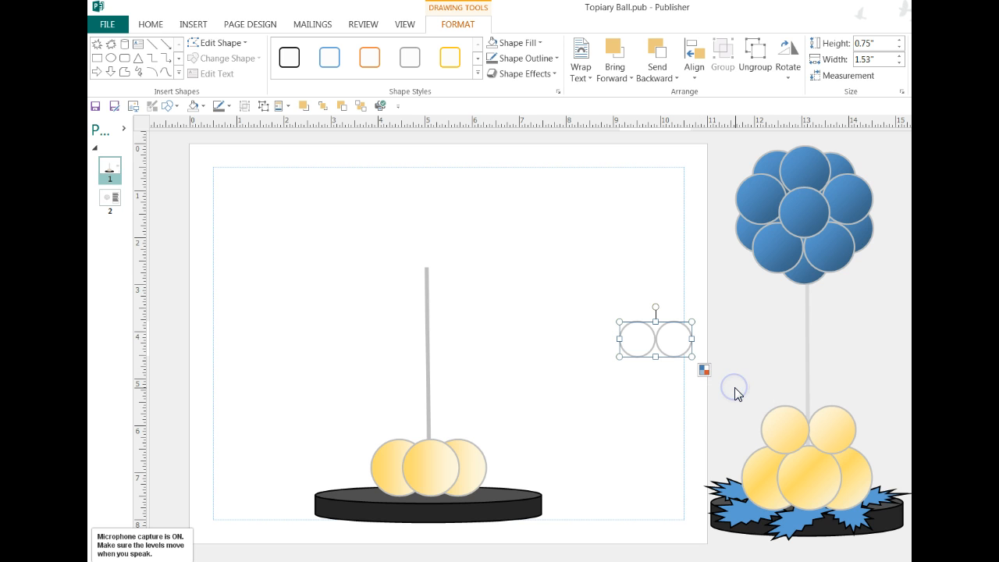
click(701, 370)
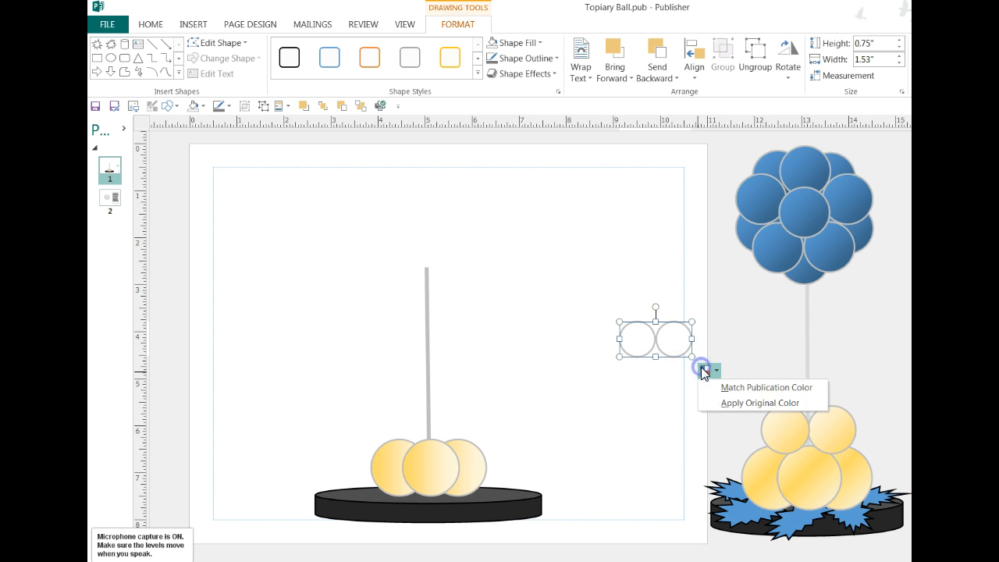
click(660, 382)
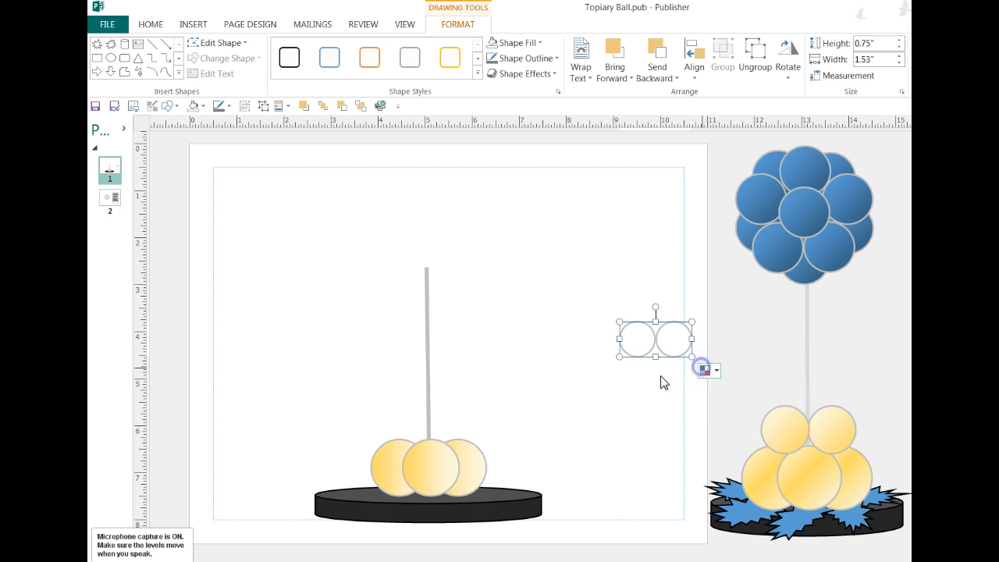
Move the balloon pair onto the top of the gold cluster, centred on the pole, and undo the stretching of its size.
click(633, 339)
mouse_move(633, 339)
mouse_down()
mouse_move(396, 403)
mouse_move(406, 426)
mouse_move(381, 399)
mouse_up()
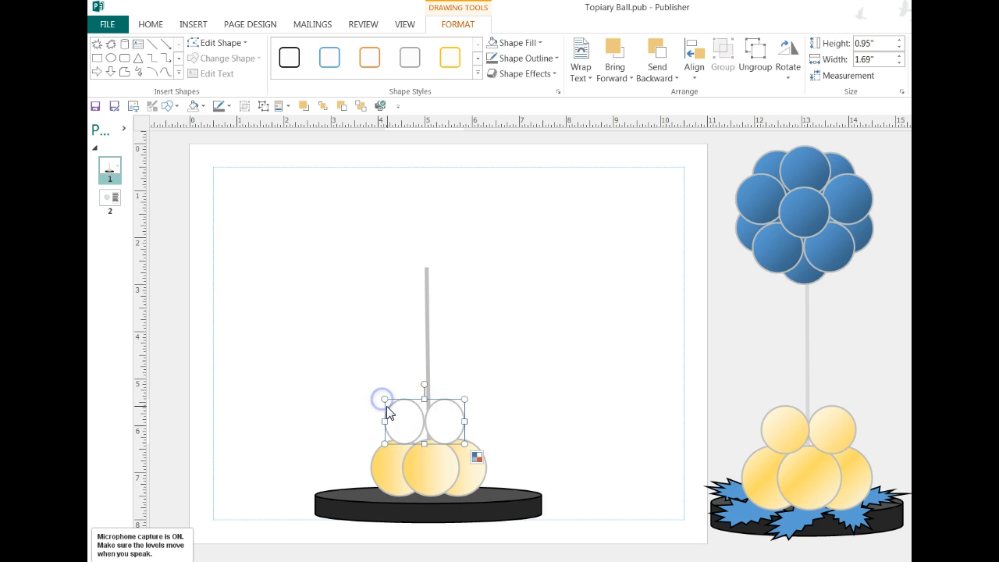
key(ctrl+z)
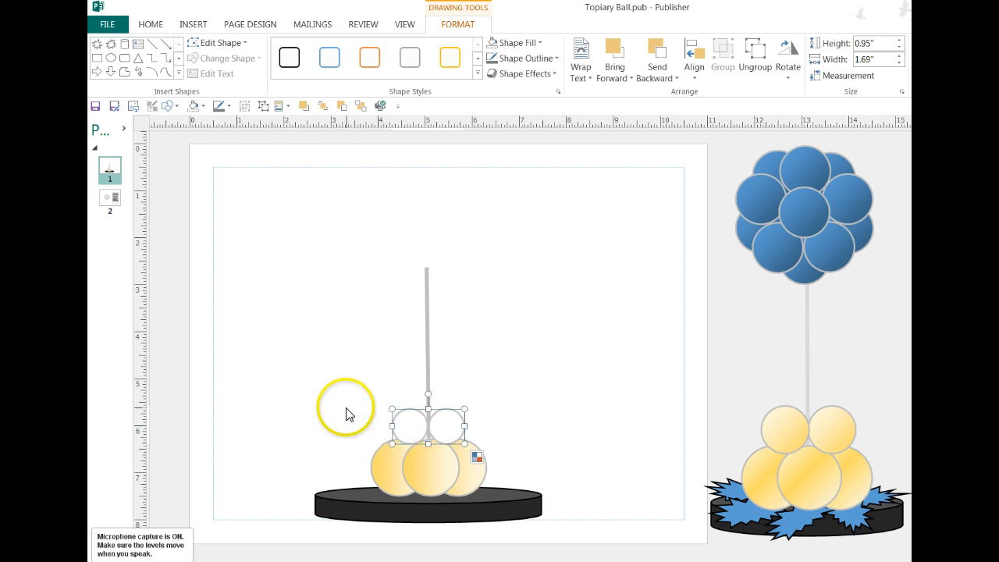
Lock the balloon pair's aspect ratio and enlarge it to about 0.88" high by 1.8" wide, centred on the pole.
click(481, 394)
click(427, 423)
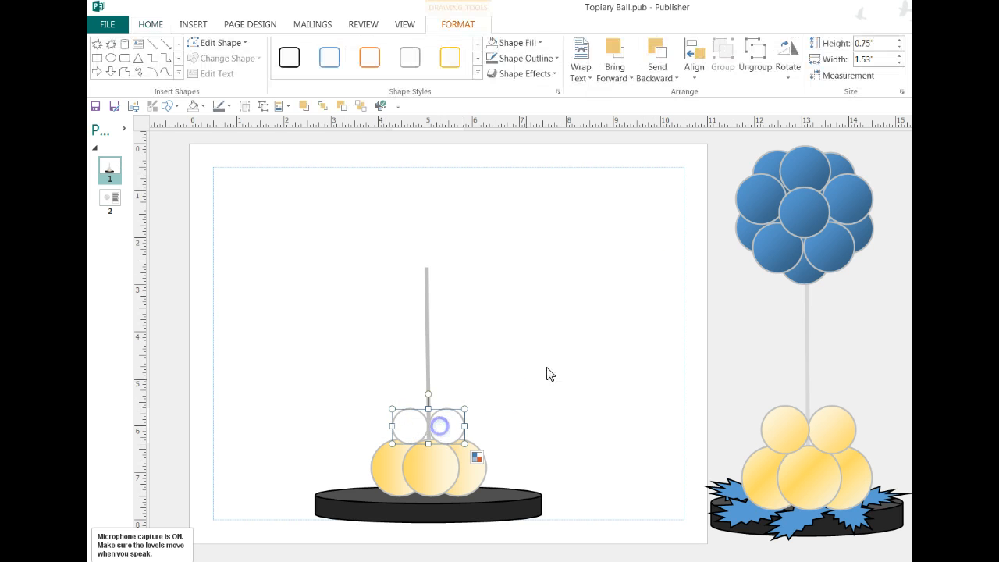
click(902, 92)
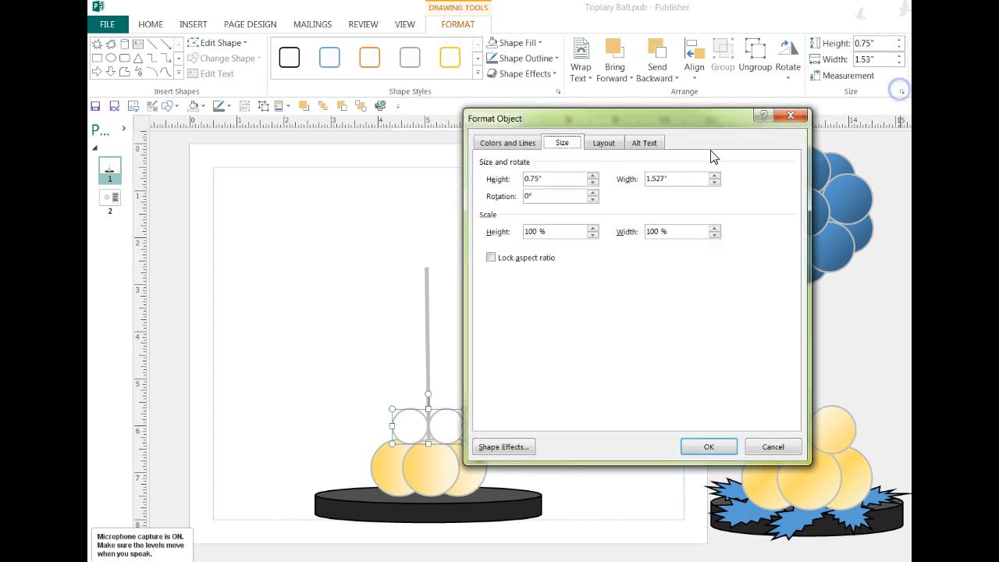
click(490, 258)
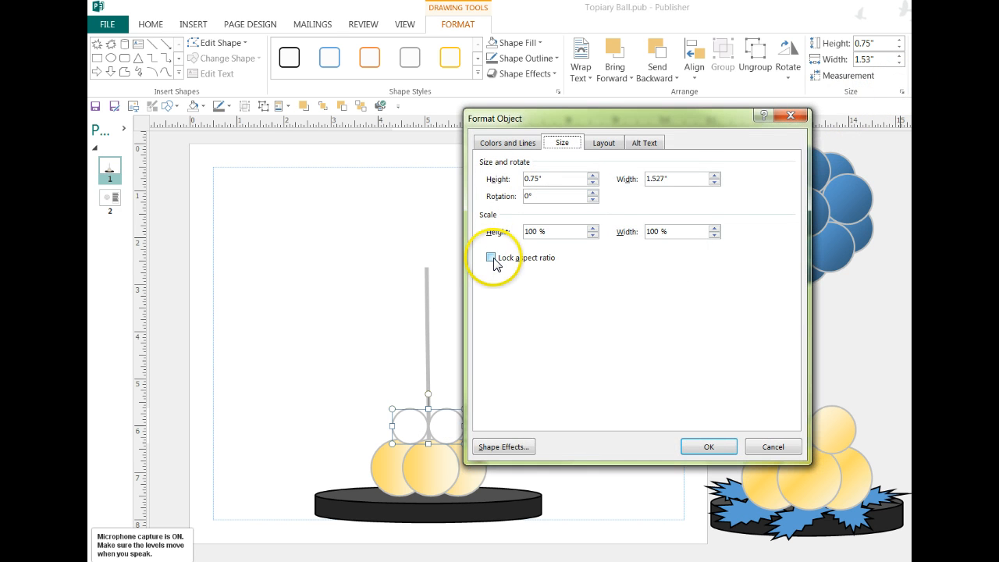
click(704, 446)
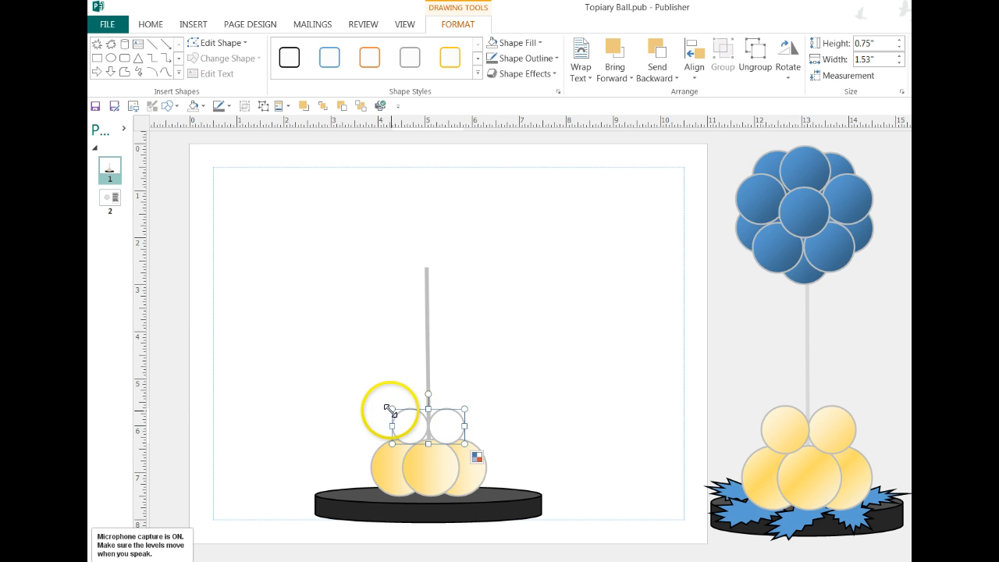
mouse_move(391, 409)
mouse_down()
mouse_move(379, 403)
mouse_move(401, 424)
mouse_up()
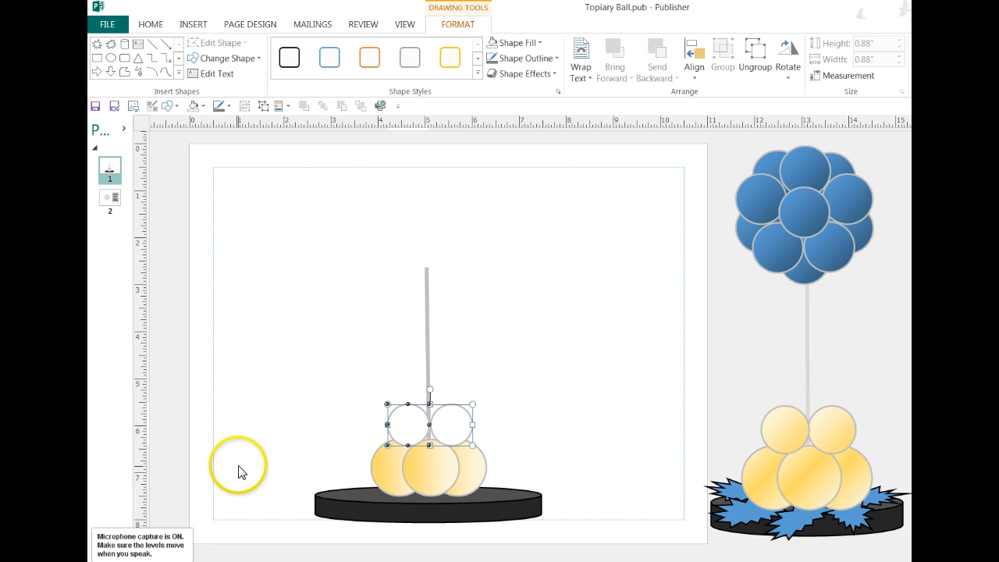
Fill both balloons of the upper pair with the light gold scheme color used on the base cluster.
click(202, 105)
click(238, 173)
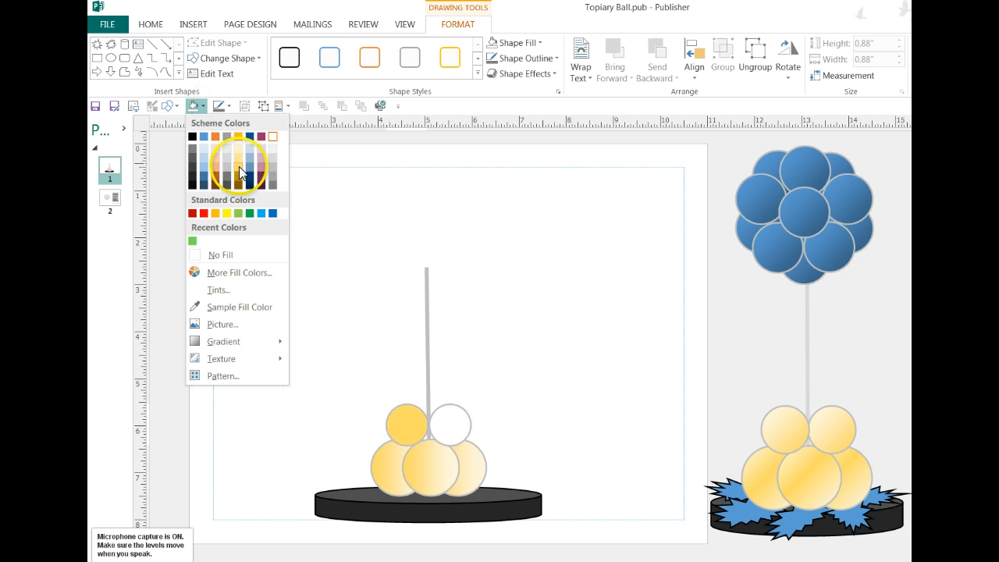
click(439, 423)
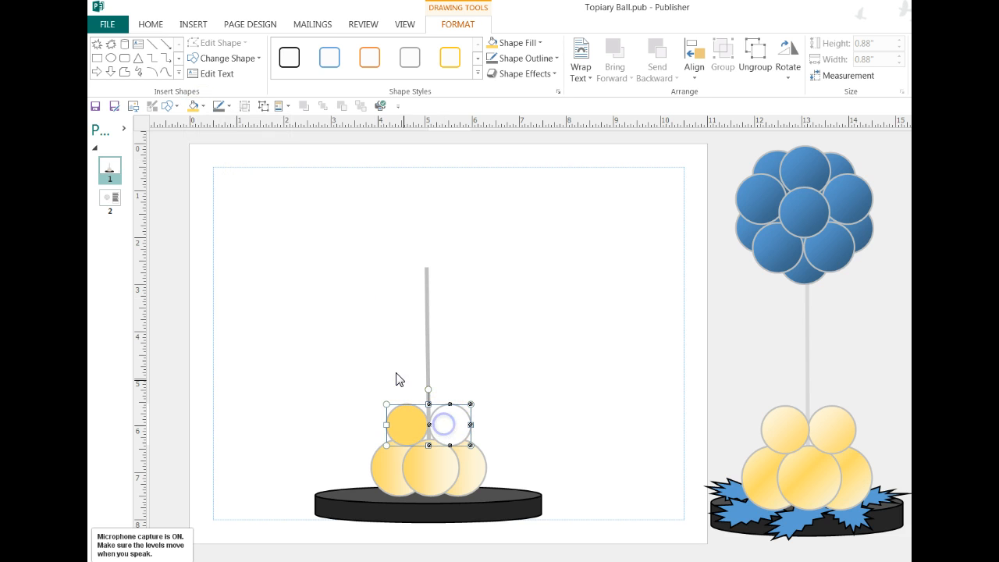
click(193, 106)
click(286, 347)
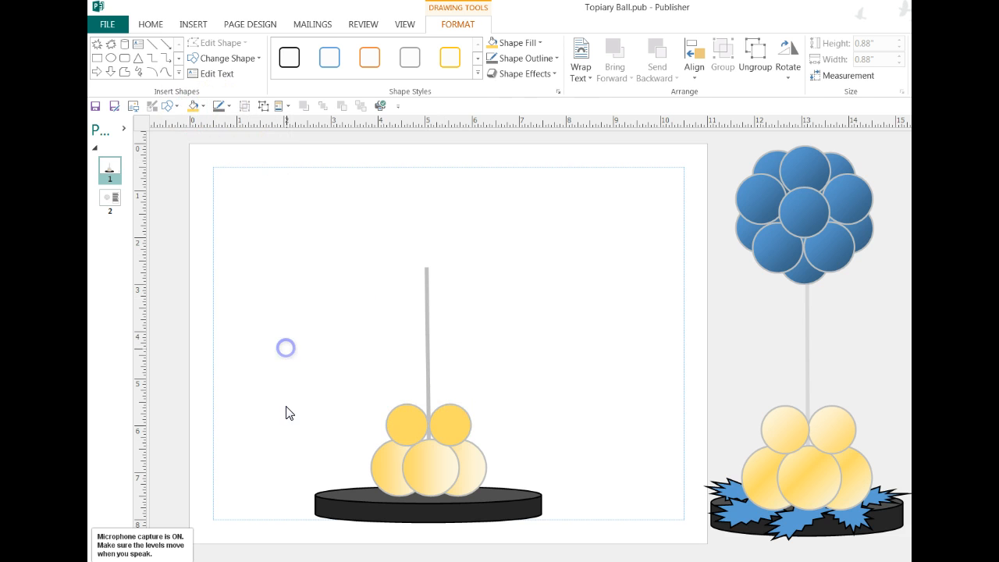
Apply a light-variation gradient radiating from the center to both balloons of the upper pair.
drag(366, 390, 381, 419)
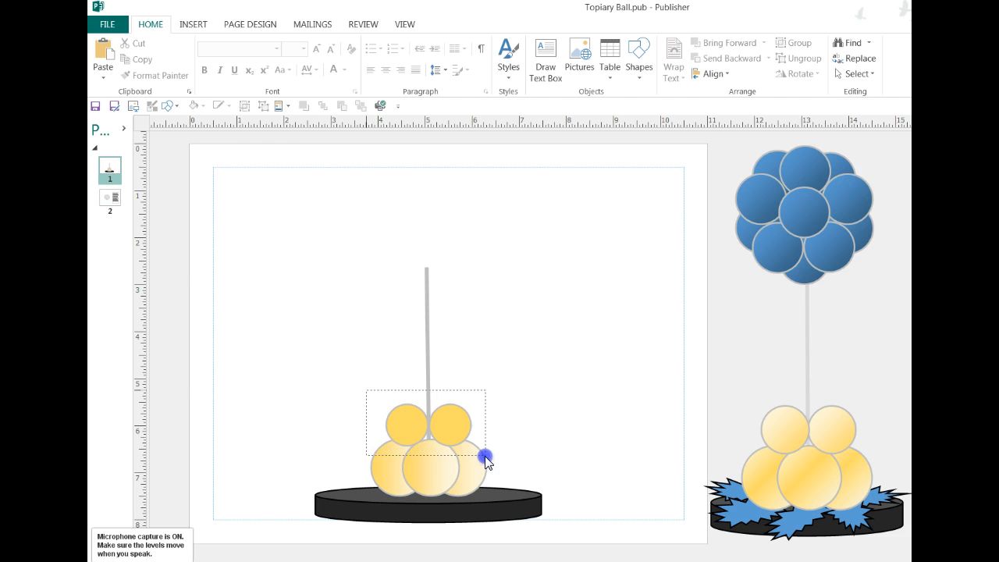
drag(485, 461, 485, 460)
click(201, 105)
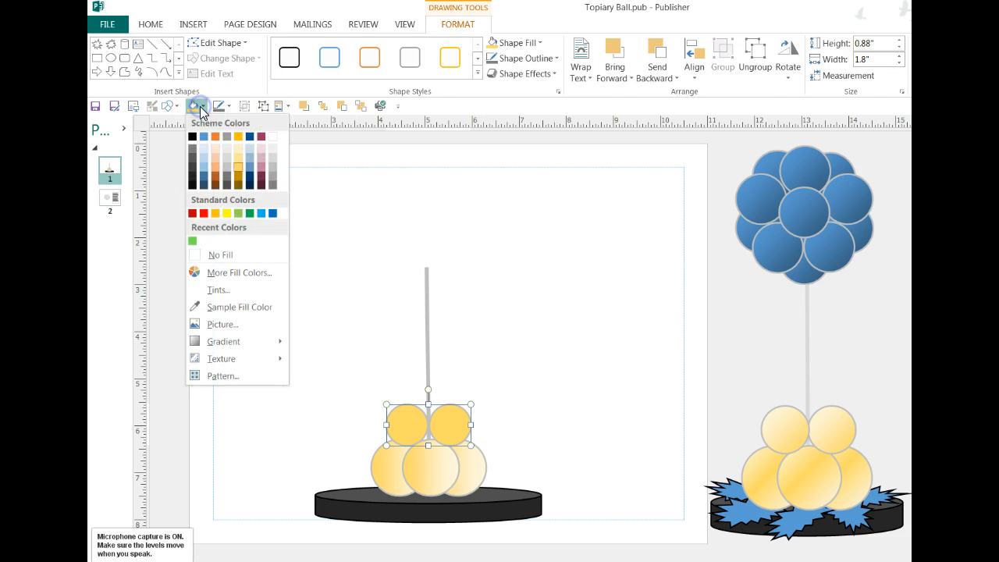
mouse_move(212, 342)
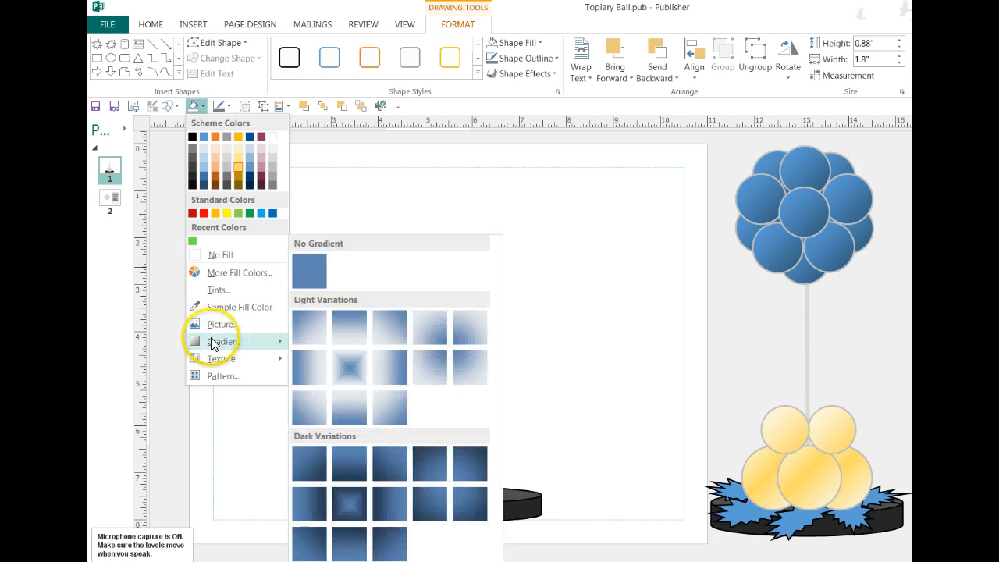
click(330, 380)
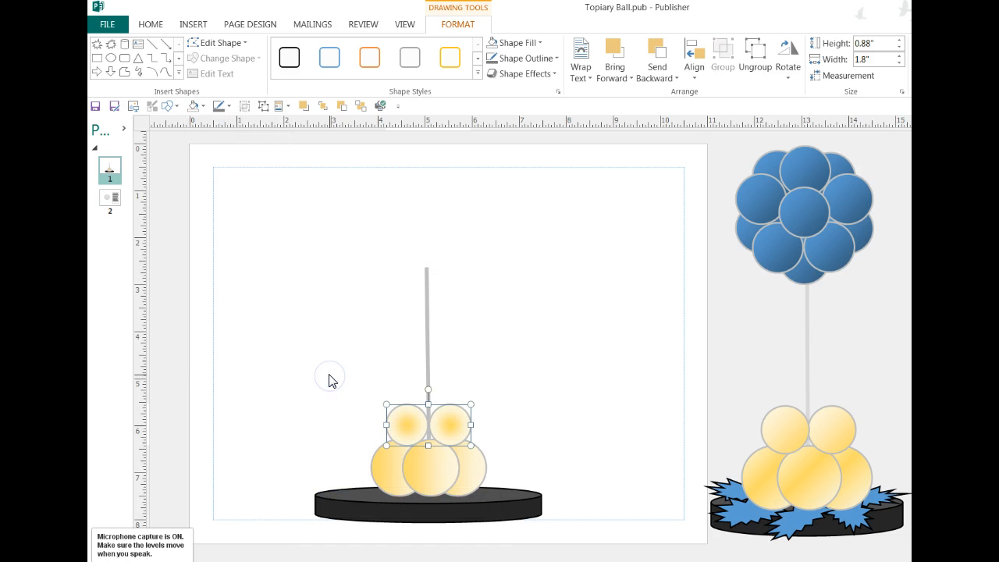
Apply a light-variation linear gradient to the upper balloon pair, fading from gold on the left to pale on the right.
click(203, 107)
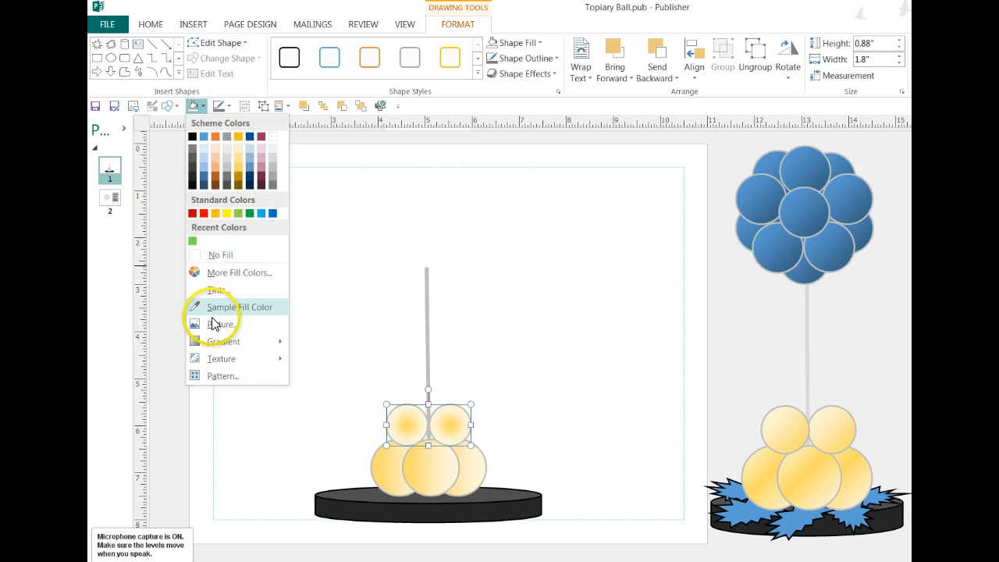
mouse_move(224, 341)
click(313, 363)
click(263, 369)
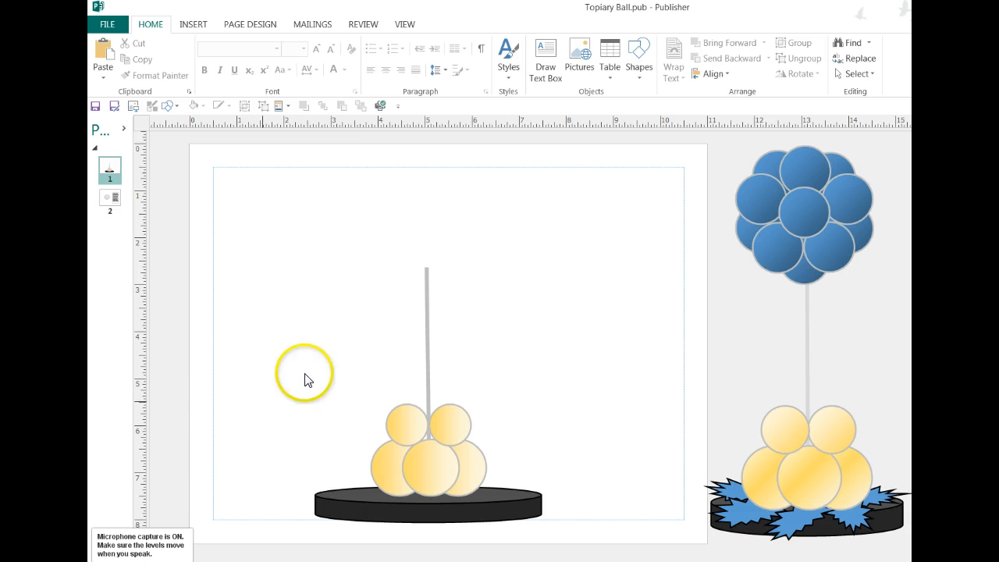
Insert the balloon topiary ball from the page parts and place it centred on the upper end of the pole.
click(288, 114)
click(421, 156)
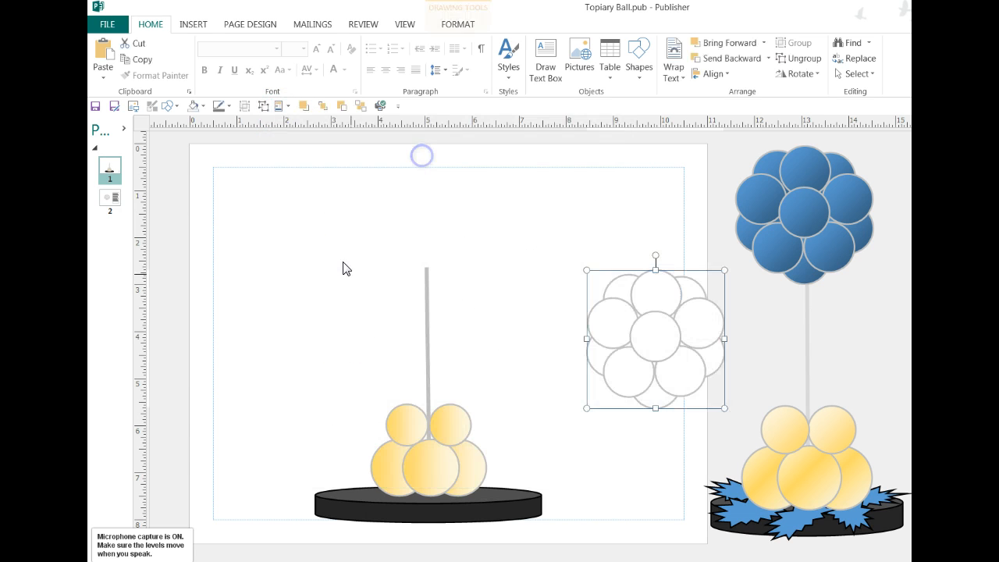
drag(654, 341, 426, 243)
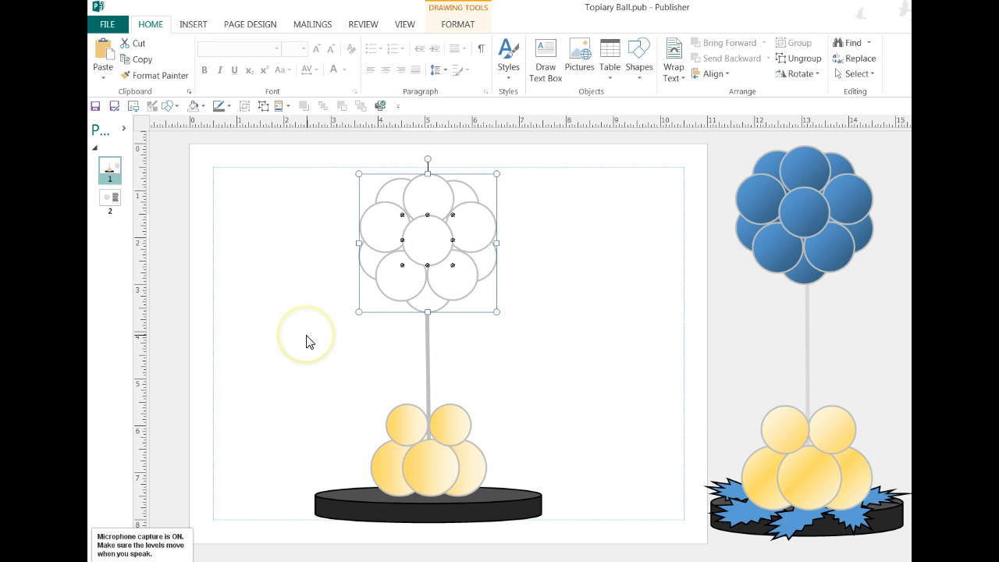
click(488, 332)
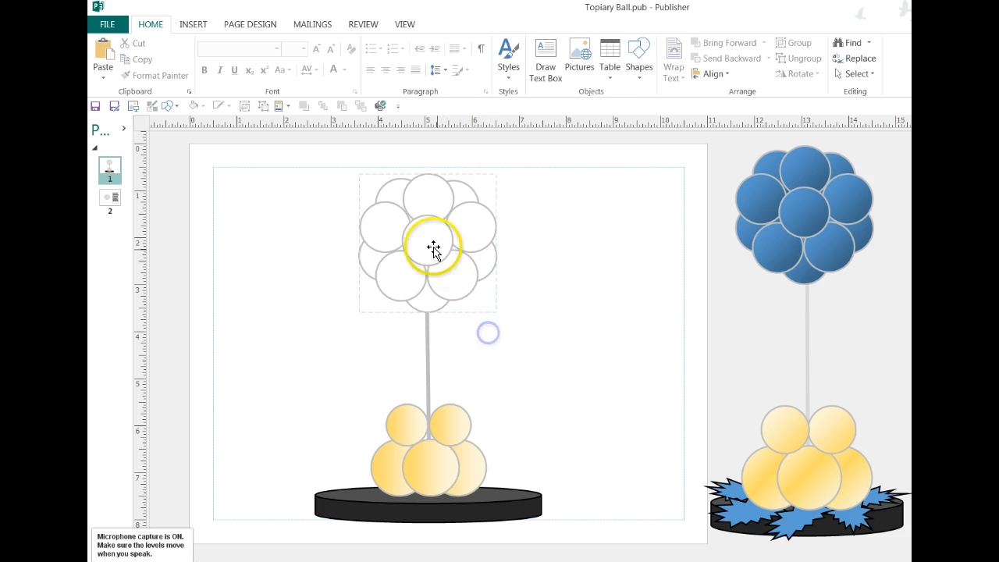
Lock the aspect ratio of the whole topiary ball.
click(431, 245)
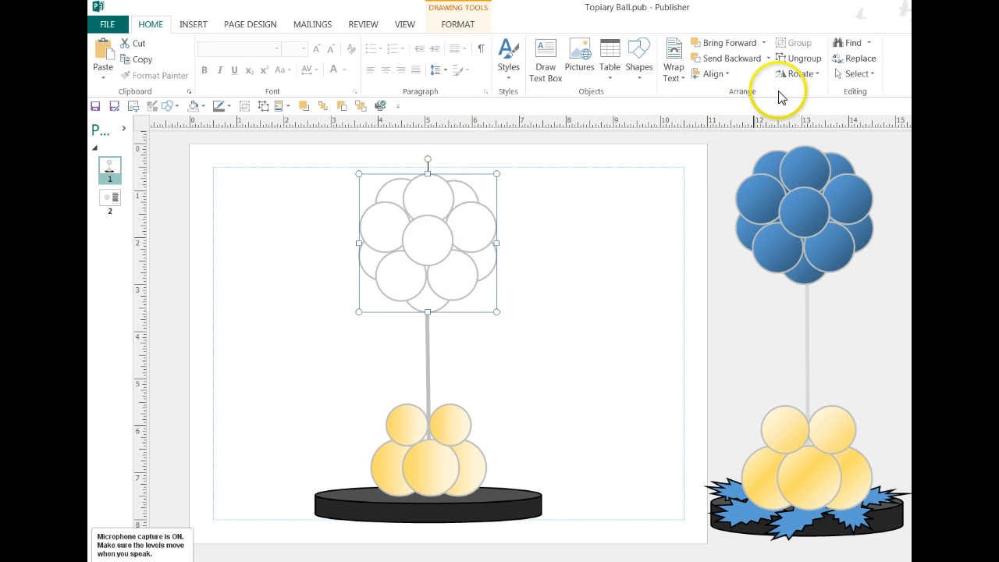
click(441, 25)
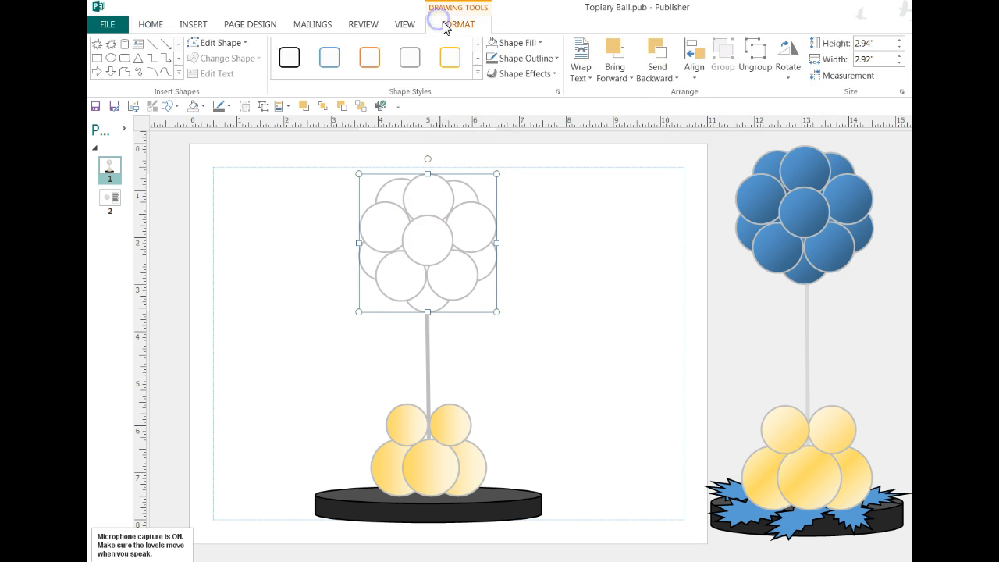
click(902, 91)
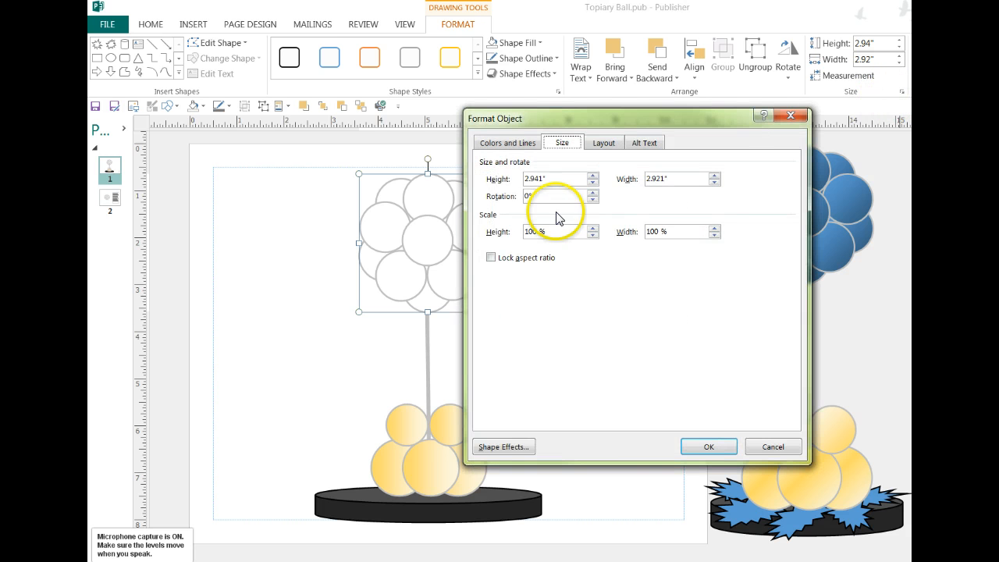
click(490, 257)
click(708, 448)
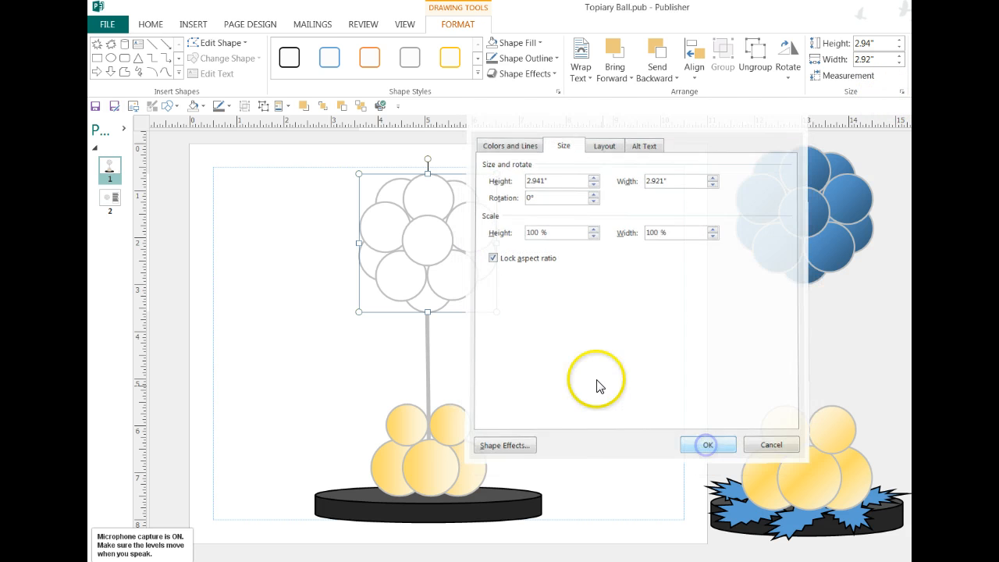
Shrink the topiary ball to about 2.67" high by 2.65" wide and re-centre it on top of the pole.
mouse_move(494, 309)
mouse_down()
mouse_move(486, 292)
mouse_move(486, 301)
mouse_up()
drag(437, 243, 435, 264)
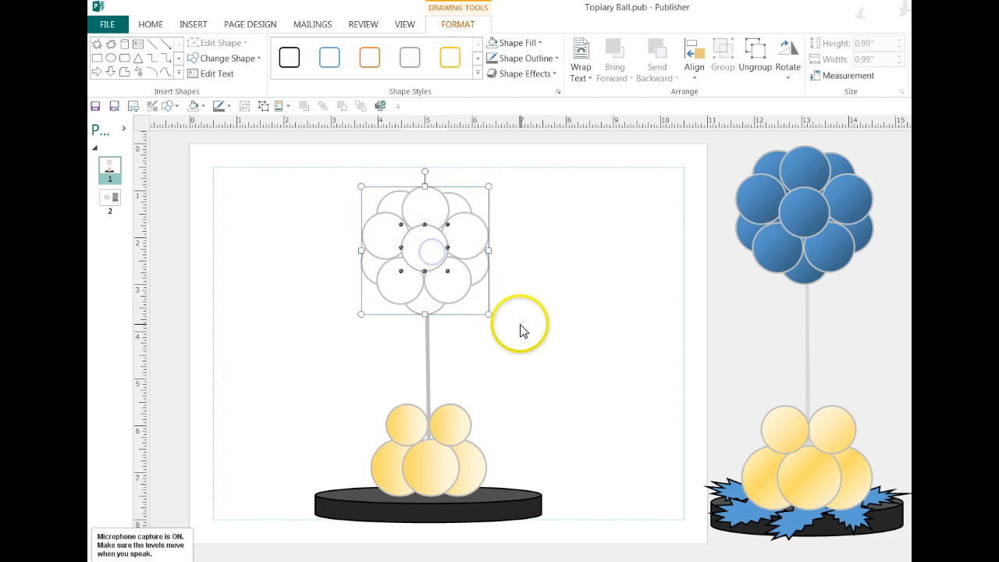
drag(489, 313, 486, 311)
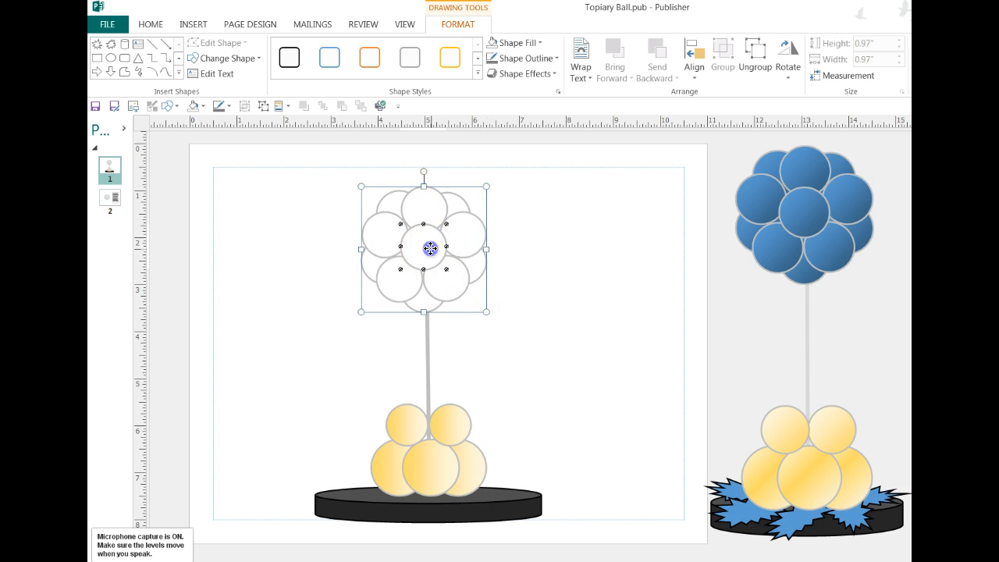
drag(426, 245, 435, 252)
click(578, 273)
click(478, 281)
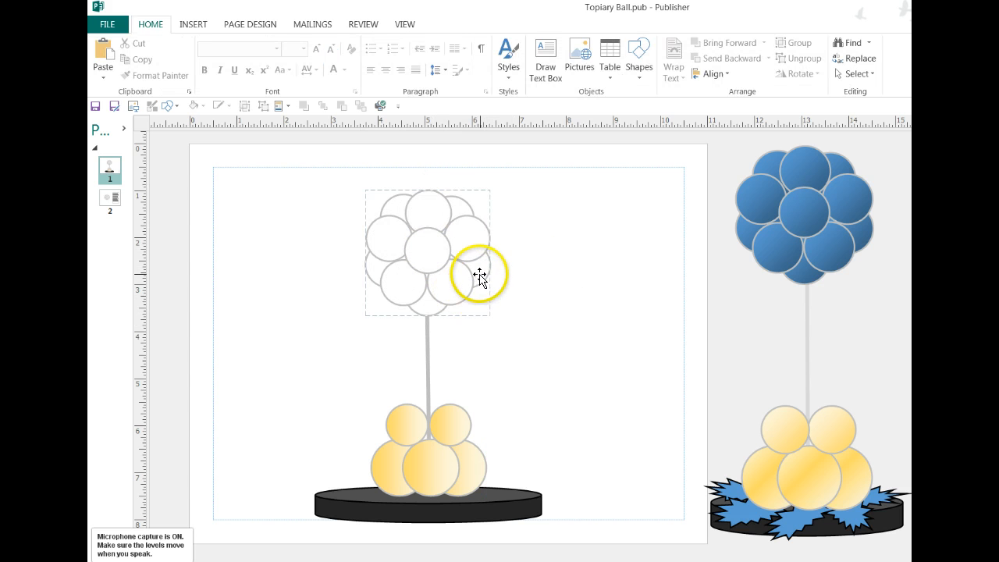
Fill only the centre balloon of the topiary ball with the Accent 1 blue scheme colour.
click(427, 245)
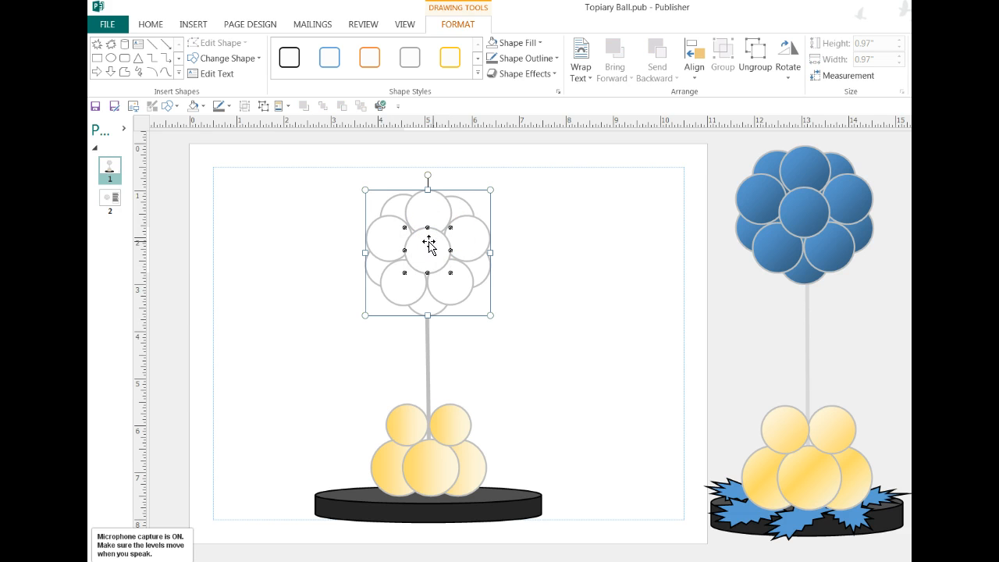
mouse_move(430, 245)
mouse_down()
mouse_move(448, 227)
mouse_move(422, 236)
mouse_move(455, 273)
mouse_move(428, 249)
mouse_move(446, 229)
mouse_move(453, 270)
mouse_move(408, 268)
mouse_move(393, 236)
mouse_move(445, 250)
mouse_move(424, 260)
mouse_move(428, 251)
mouse_up()
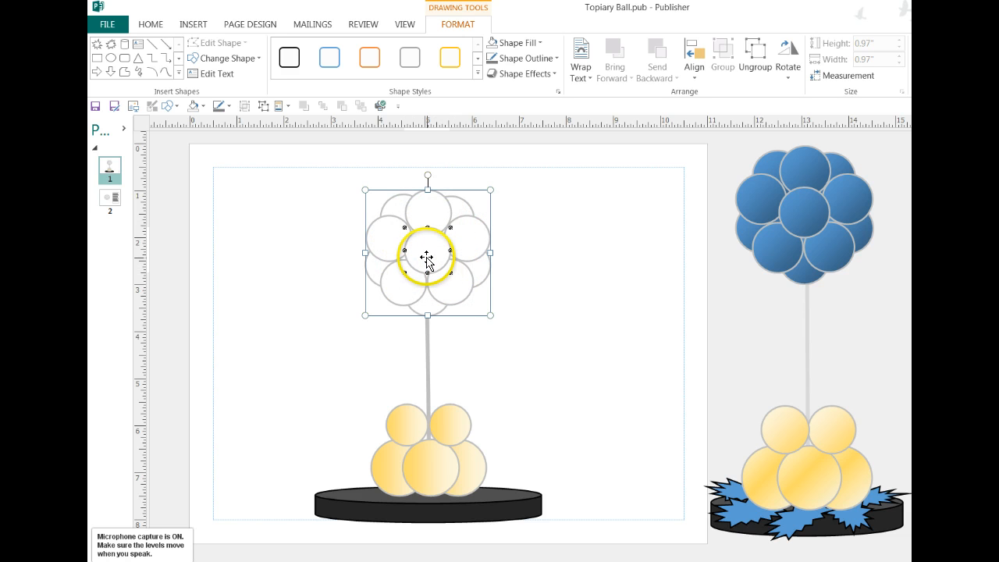
click(201, 105)
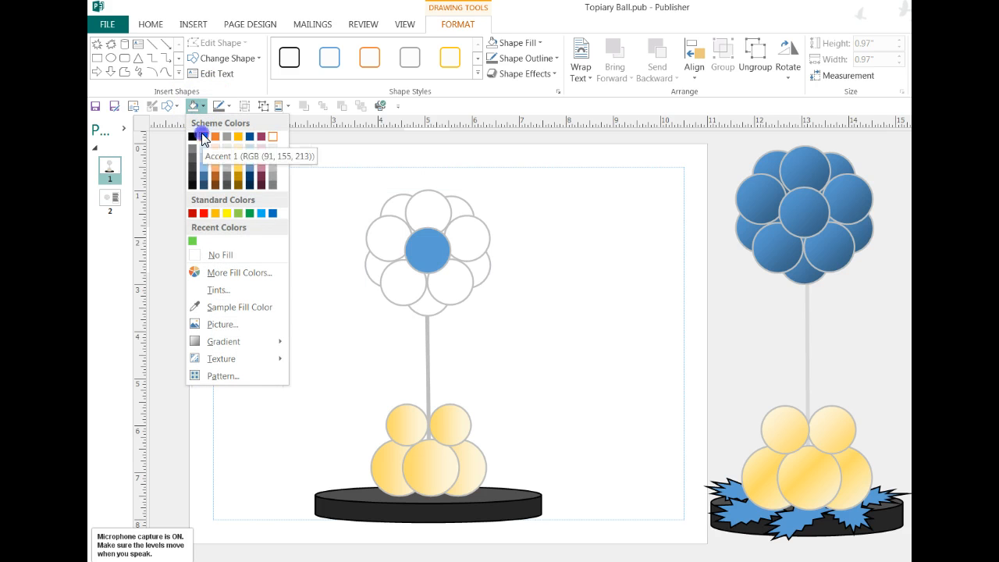
click(202, 136)
Fill the whole topiary ball group with the same Accent 1 blue.
click(285, 319)
click(359, 262)
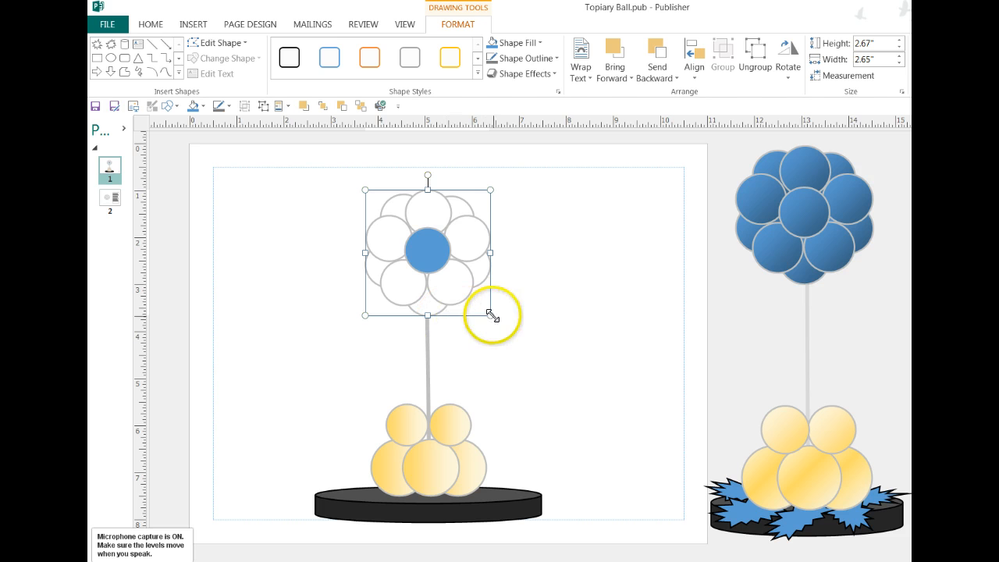
click(192, 107)
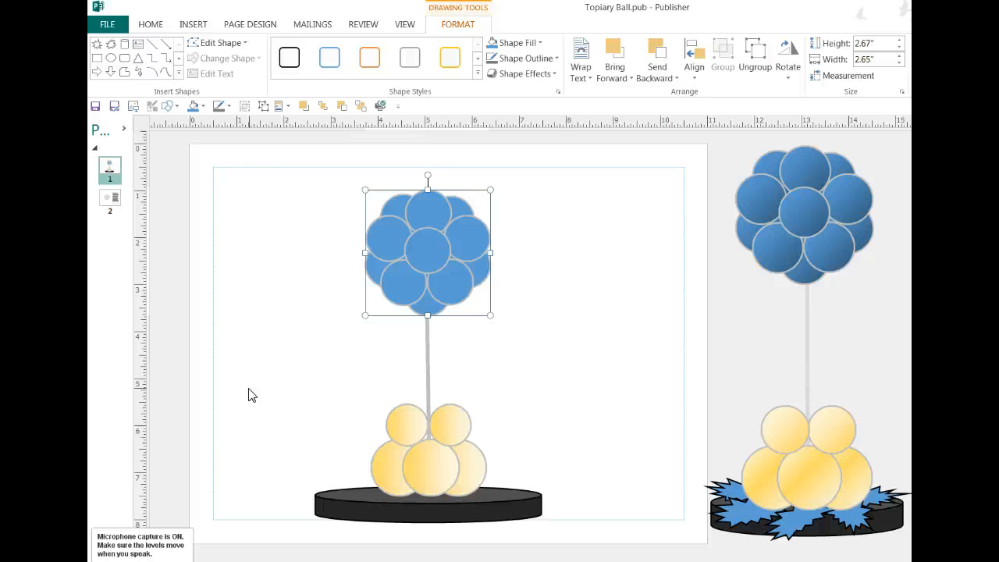
Apply a light-variation linear gradient to the topiary ball, fading from blue on the left to pale on the right.
click(201, 106)
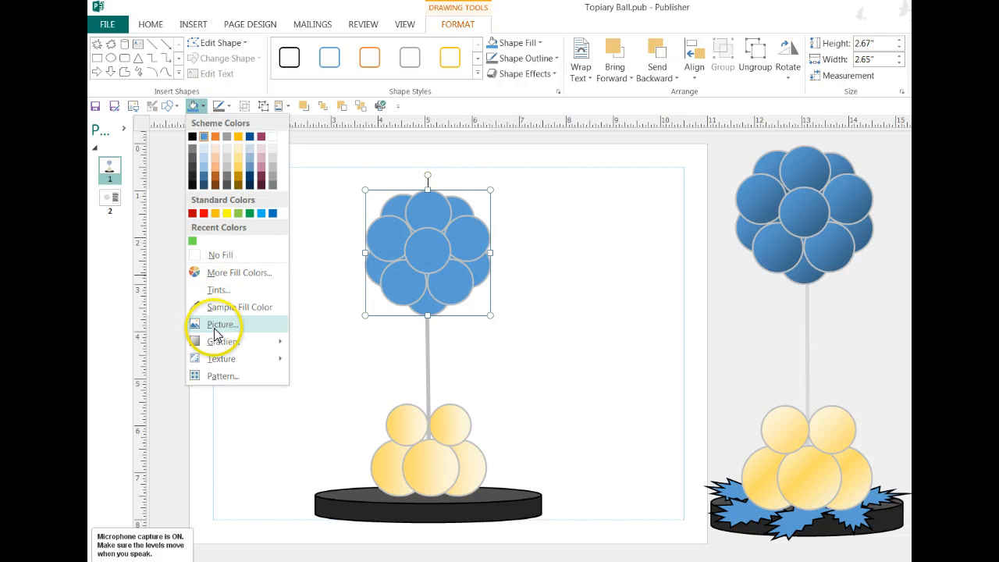
mouse_move(218, 343)
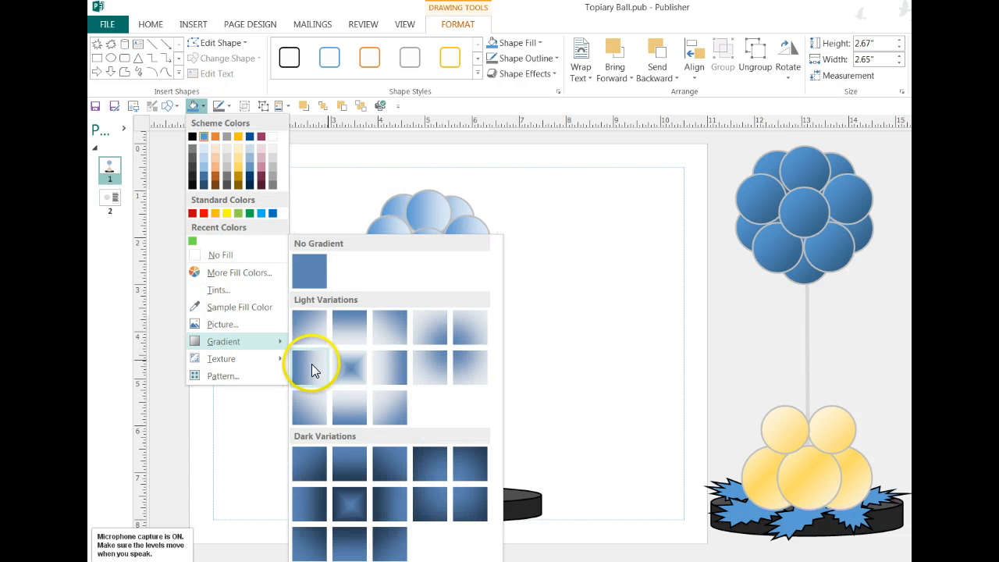
click(311, 364)
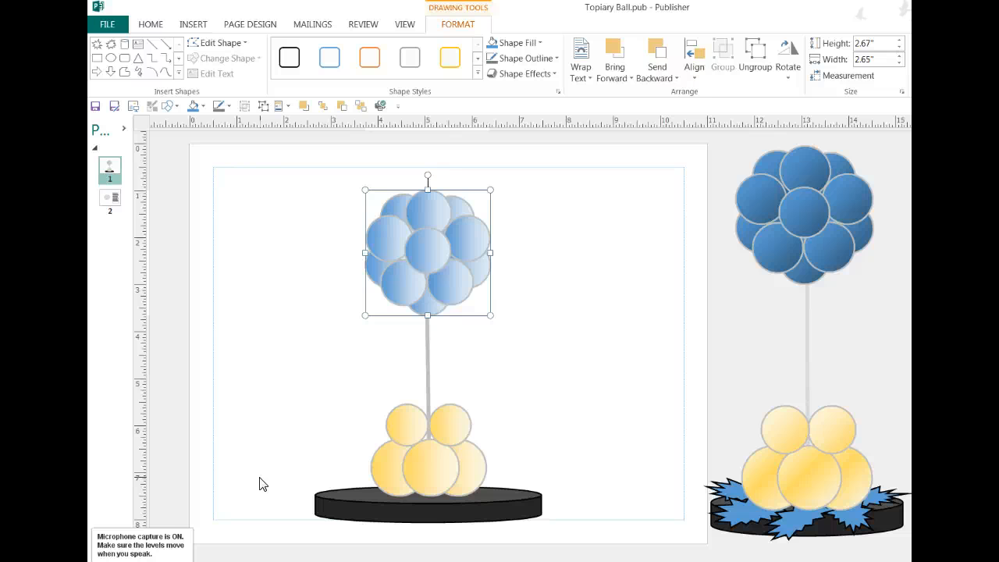
Give the topiary ball a dark-variation linear gradient running from blue on the left to dark blue on the right.
click(203, 105)
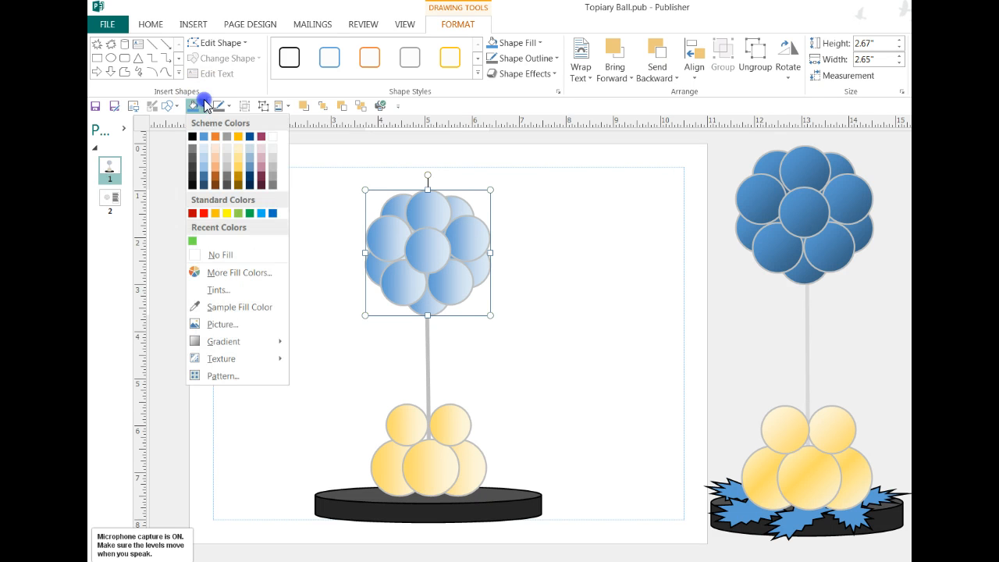
mouse_move(218, 342)
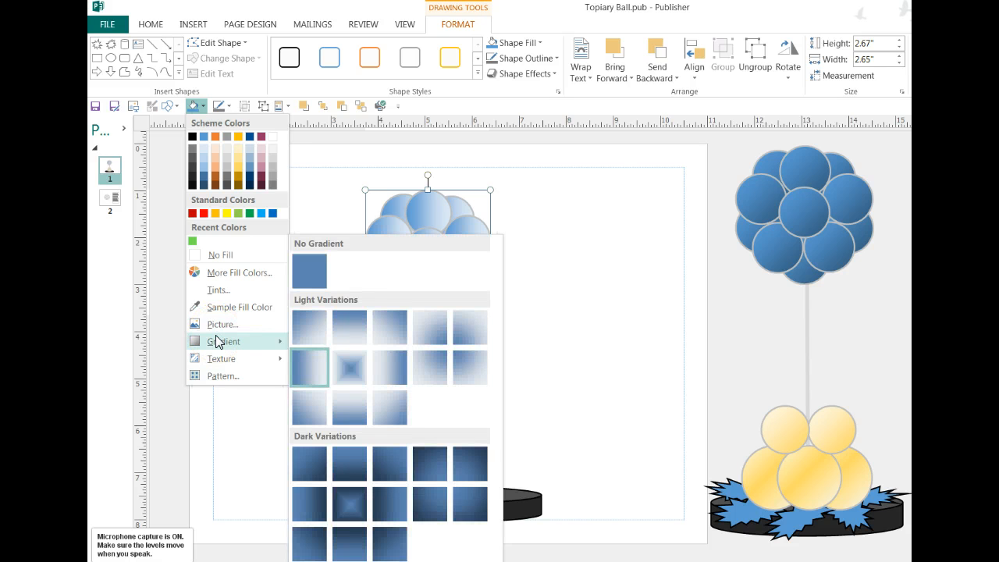
click(308, 492)
Refill both lower balloon clusters with gold and give them the light-variation Linear Right gradient.
drag(310, 367, 363, 510)
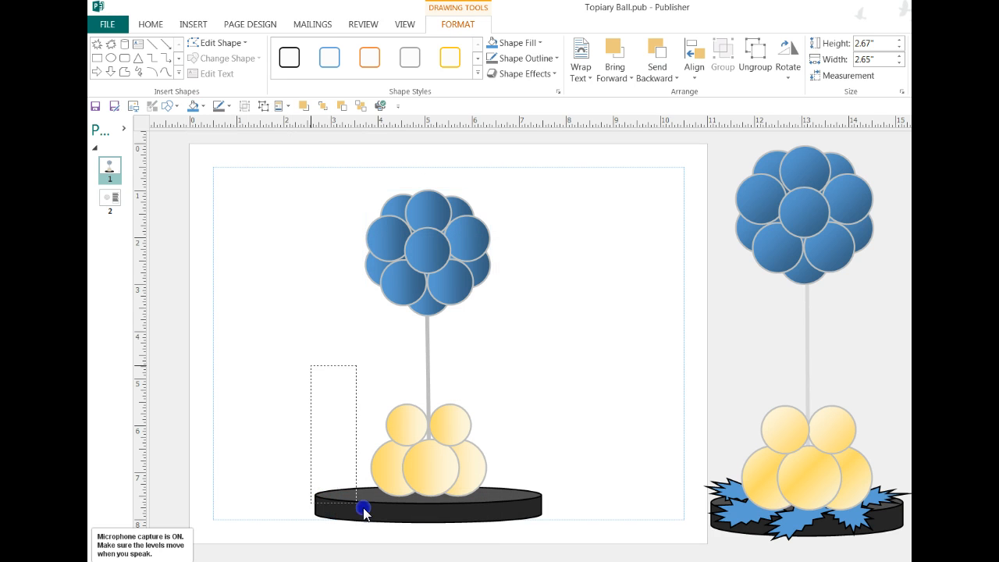
drag(504, 511, 530, 520)
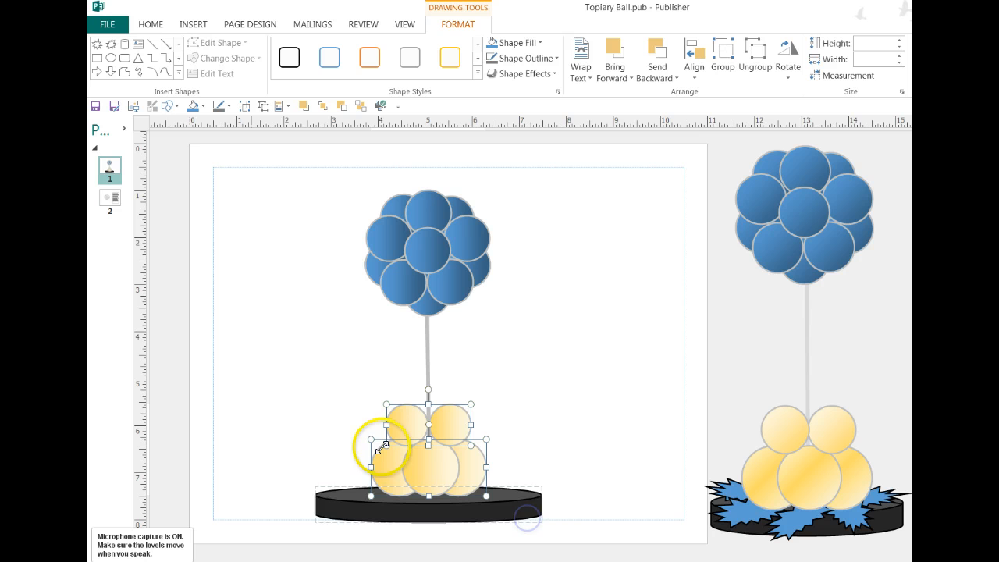
click(203, 107)
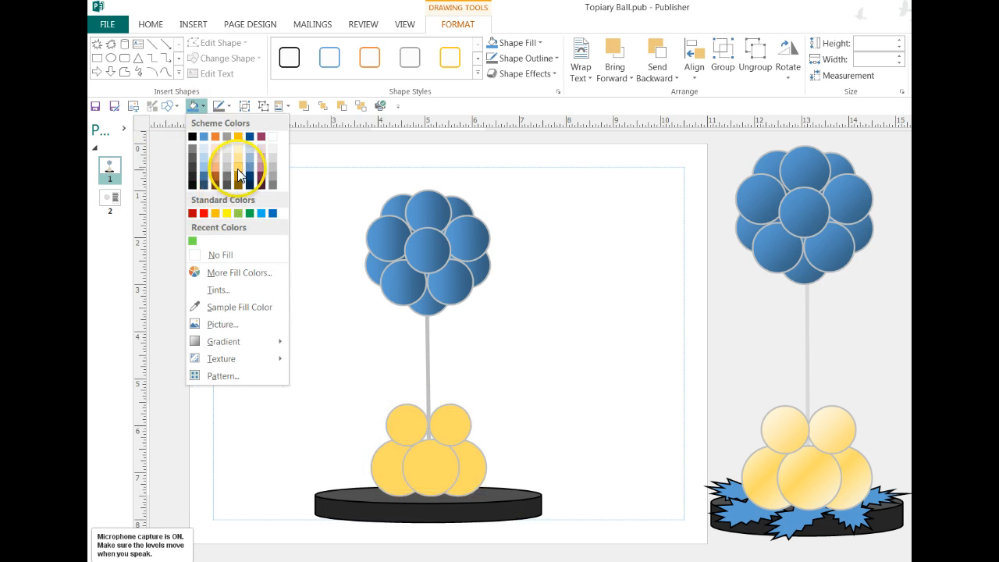
click(239, 176)
click(201, 106)
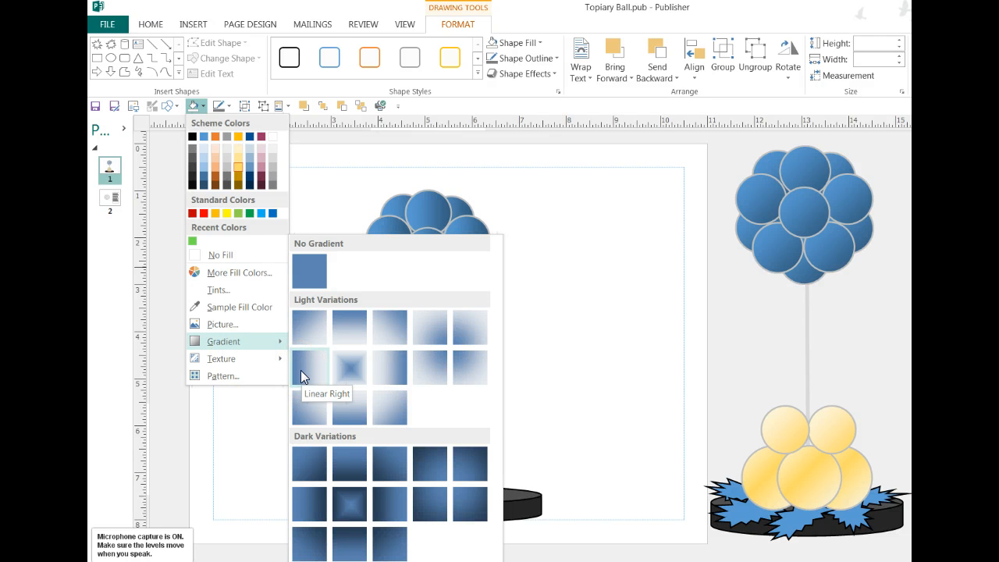
click(302, 372)
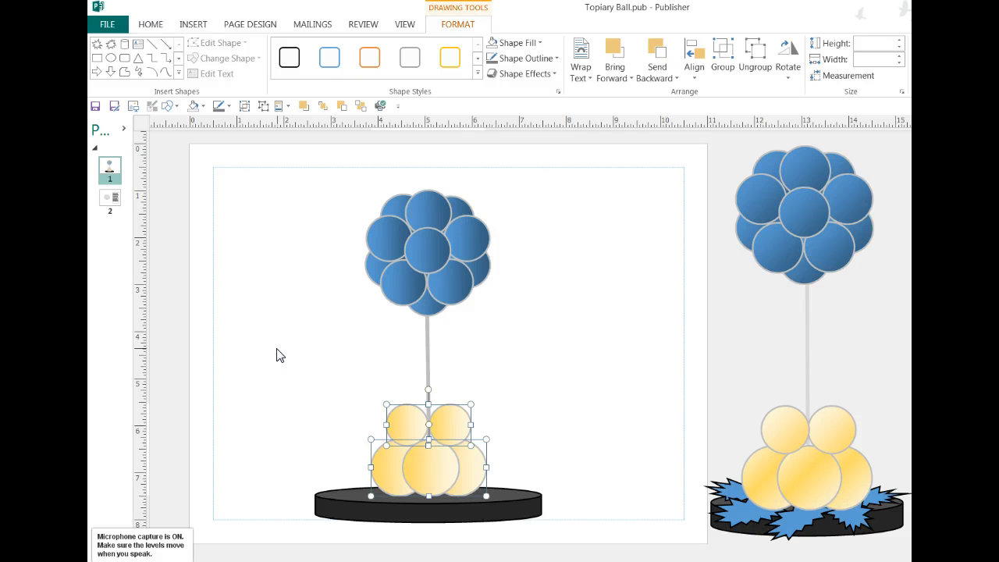
click(278, 352)
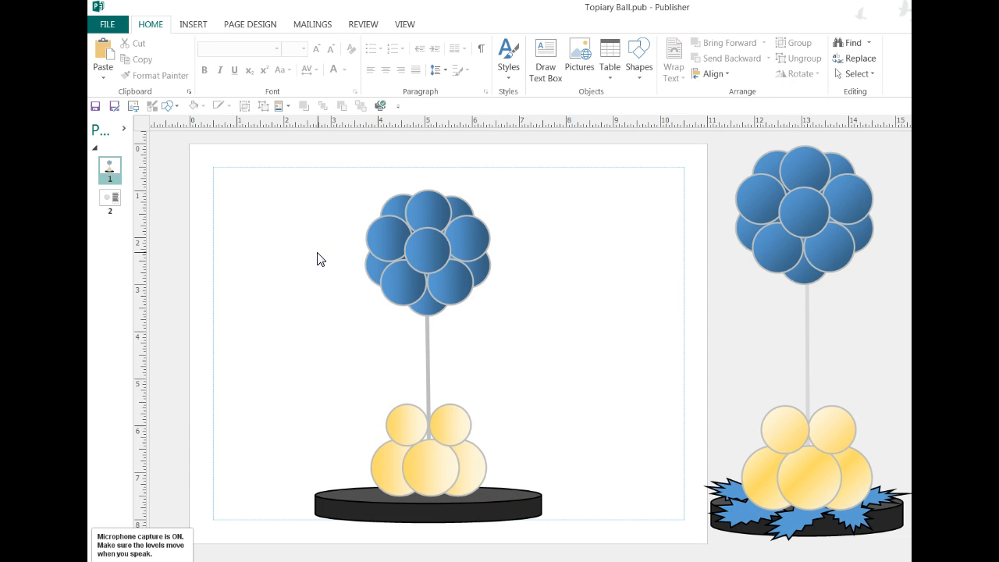
Apply a light-variation linear gradient to both gold balloon clusters, running from pale on the left to gold on the right.
mouse_move(323, 384)
mouse_down()
mouse_move(321, 421)
mouse_move(479, 512)
mouse_move(522, 509)
mouse_up()
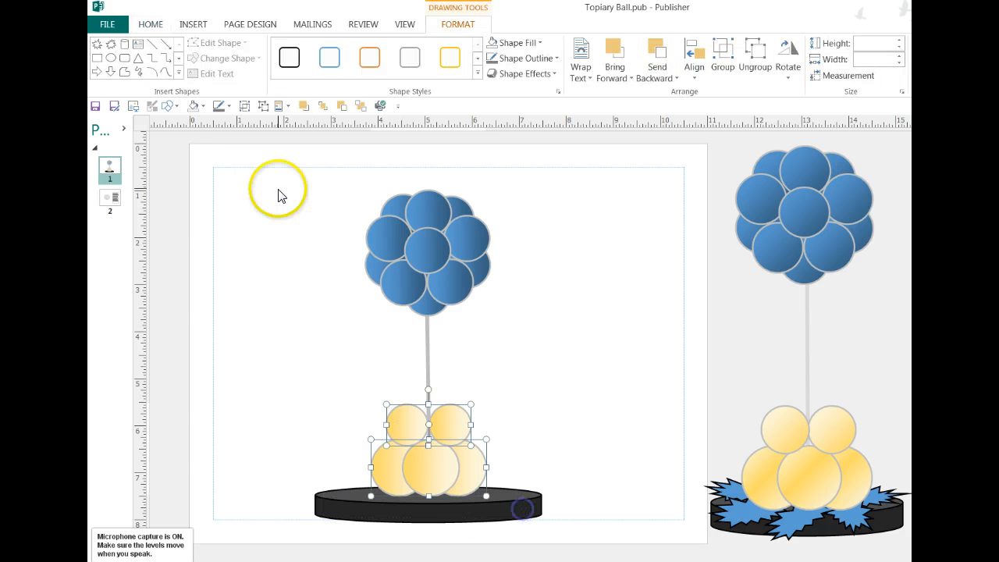
click(203, 107)
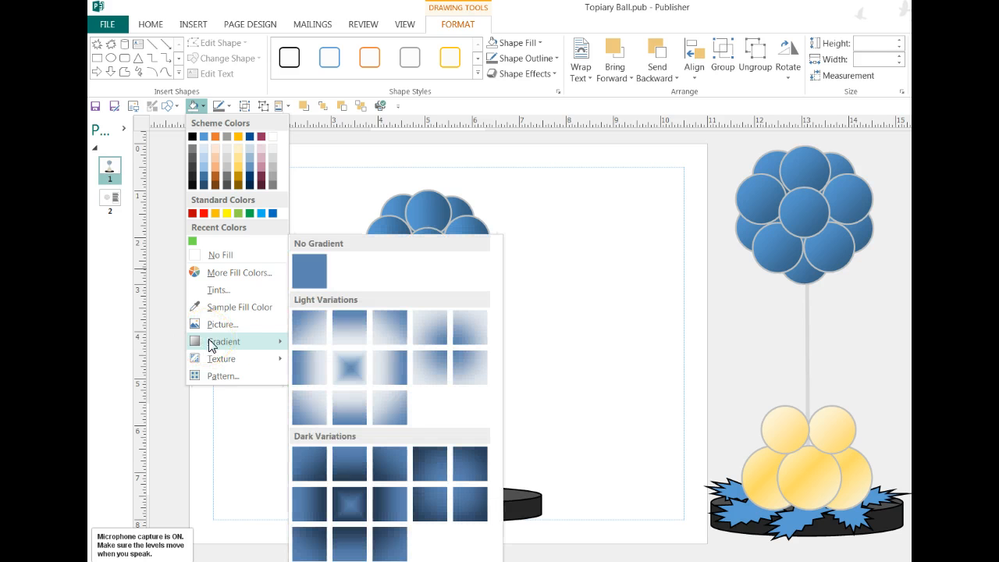
click(386, 375)
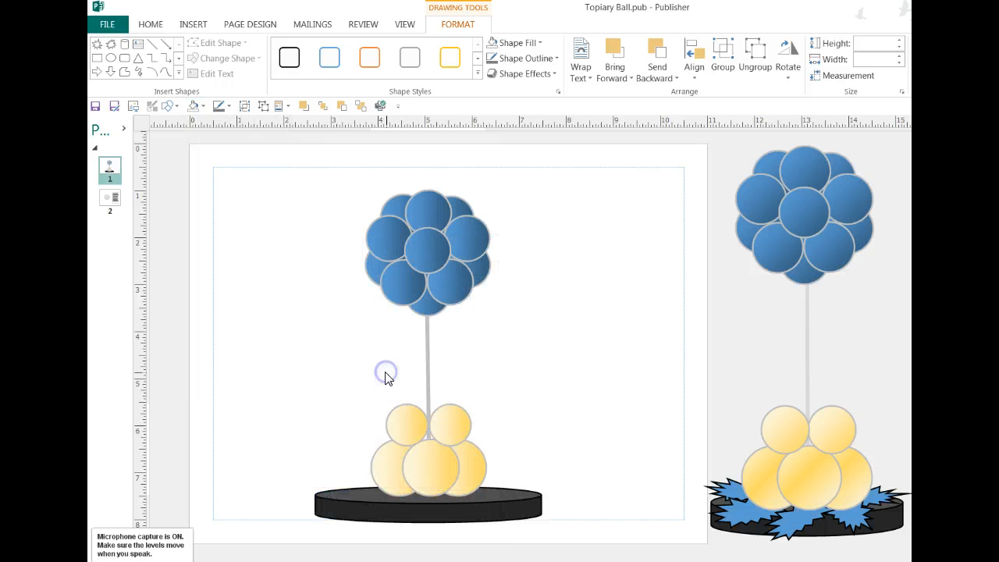
click(273, 442)
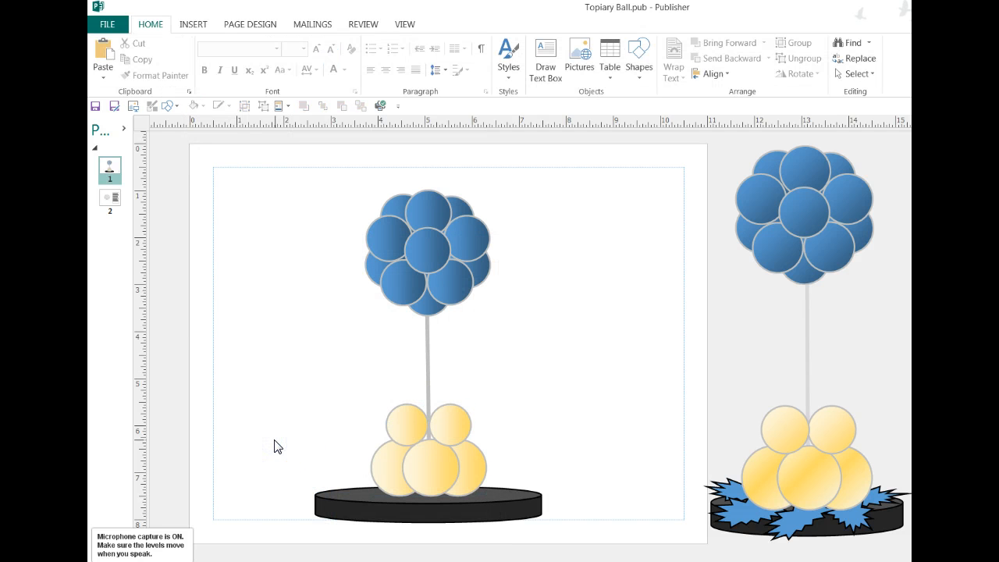
click(274, 314)
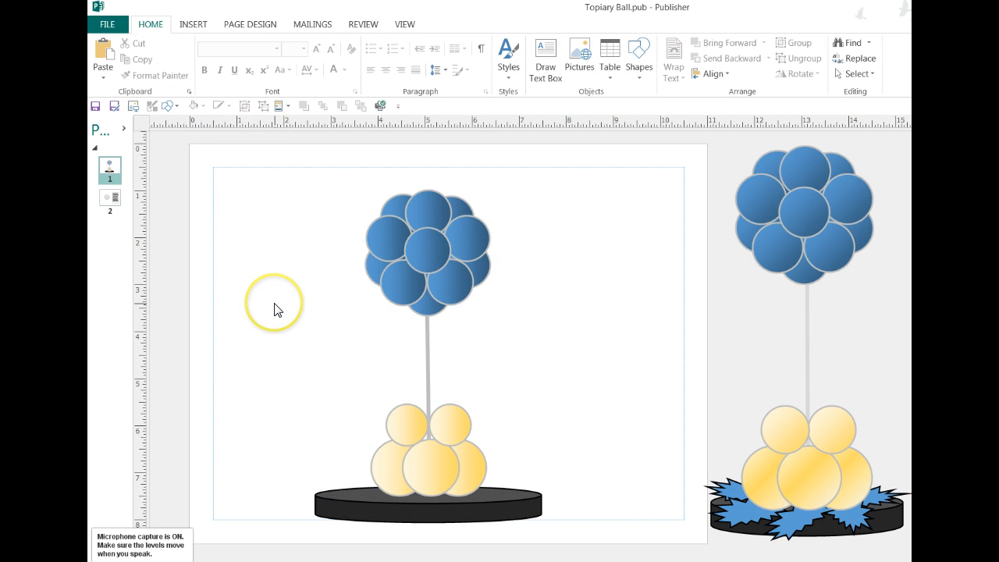
Shrink the black base to about 0.71" high by 4.15" wide and re-centre it under the pole.
click(327, 494)
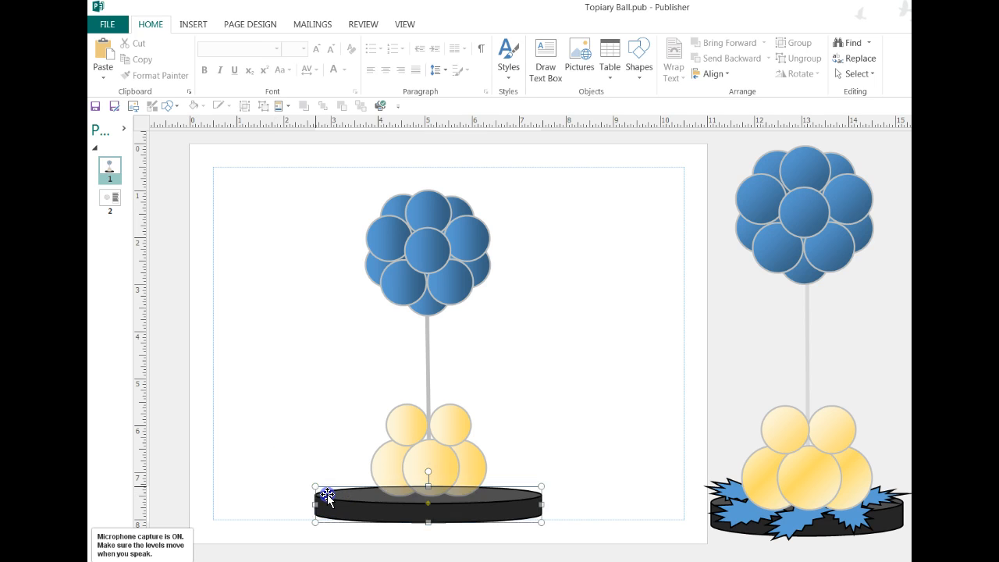
drag(541, 524, 508, 518)
click(412, 512)
drag(357, 502, 371, 504)
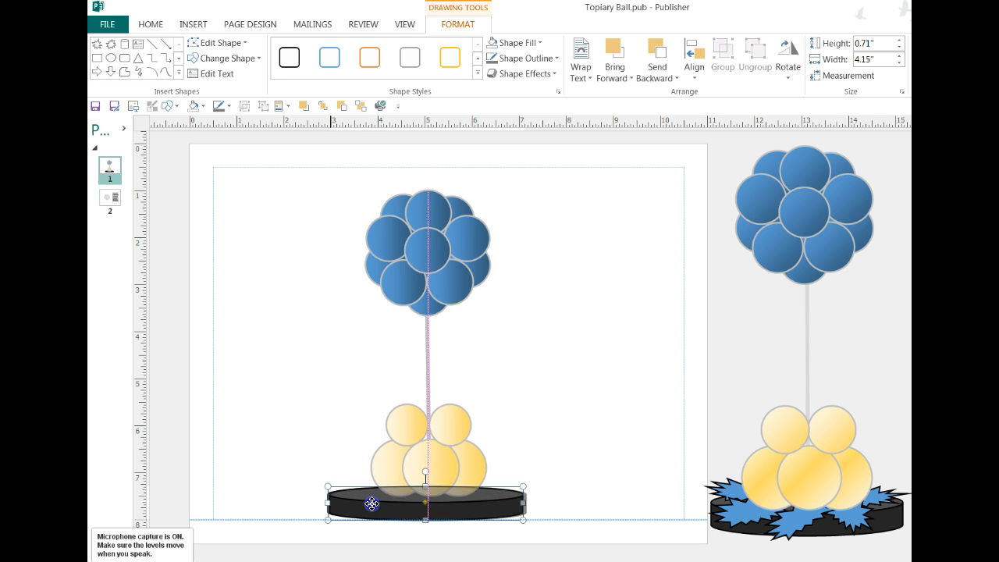
click(286, 476)
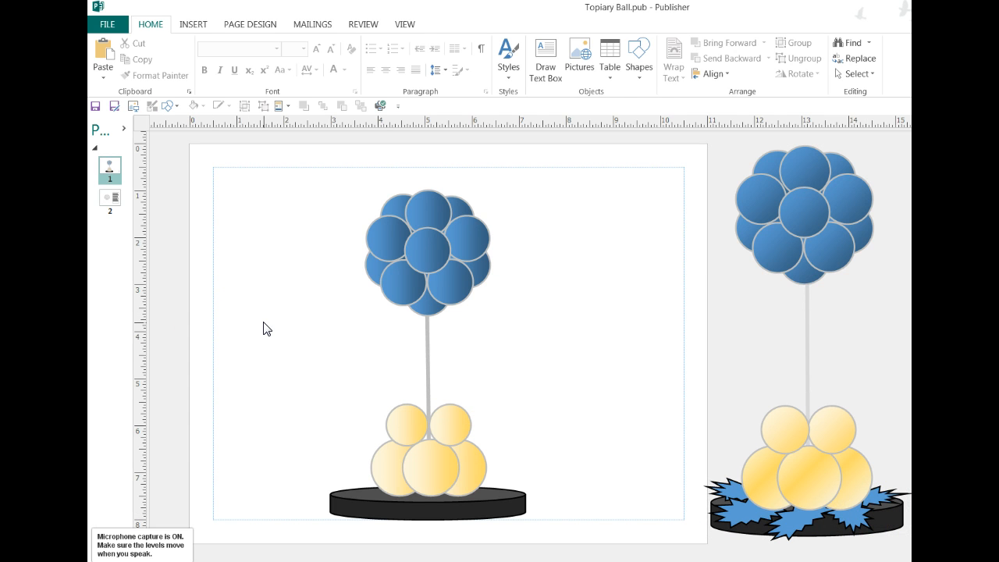
Draw a flat explosion burst about 0.48" high by 2.18" wide left of the topiary and fill it light blue.
click(173, 105)
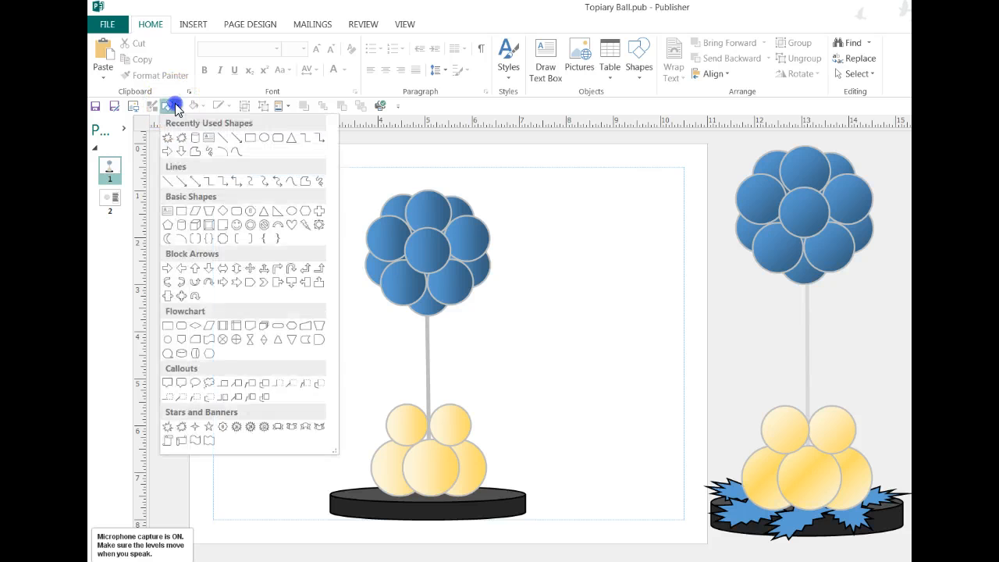
click(182, 426)
mouse_move(218, 385)
mouse_down()
mouse_move(307, 416)
mouse_move(319, 407)
mouse_up()
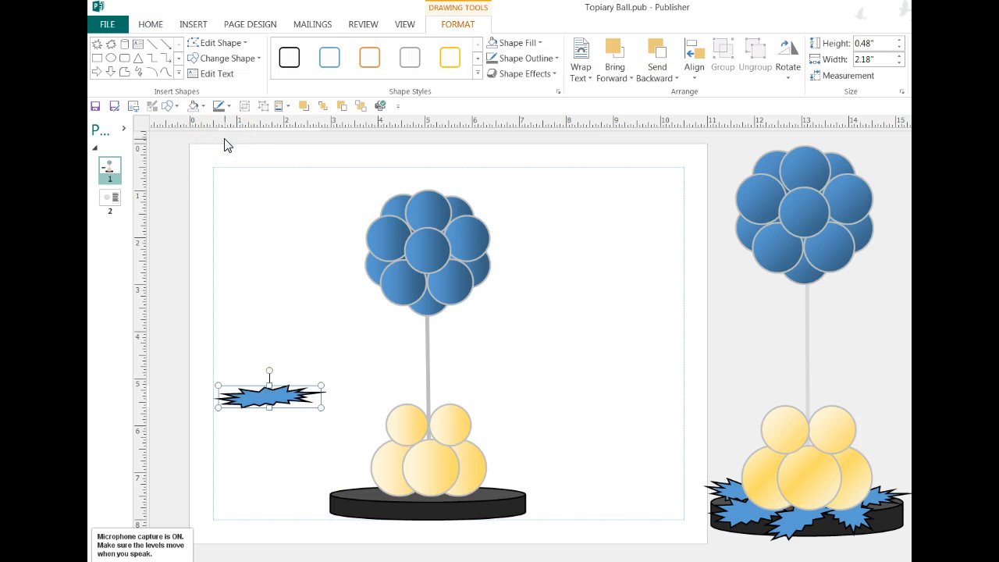
click(202, 107)
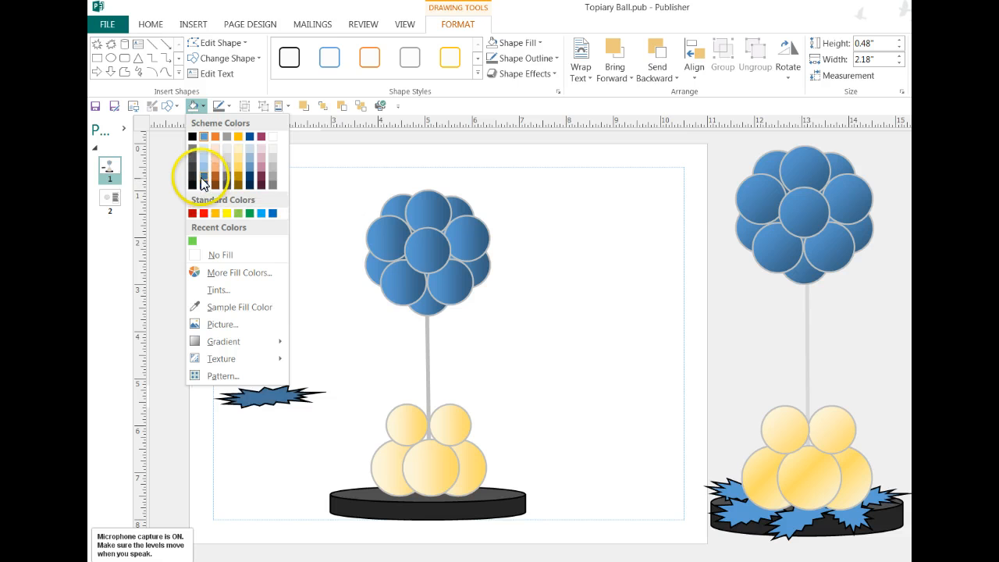
click(202, 172)
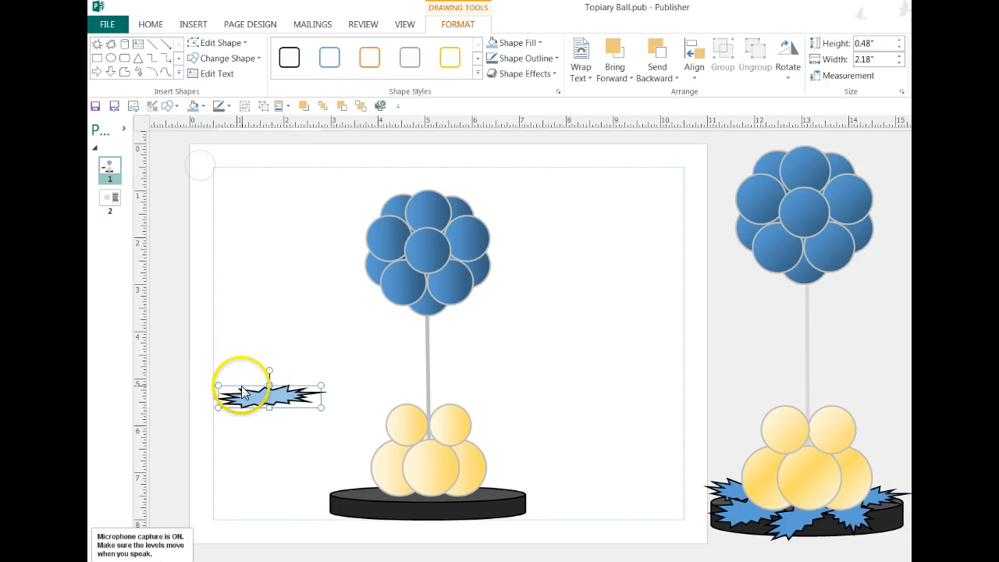
Place the light blue burst over the base's left edge and arrange rotated copies around the left, front and right of the base.
drag(257, 396, 350, 517)
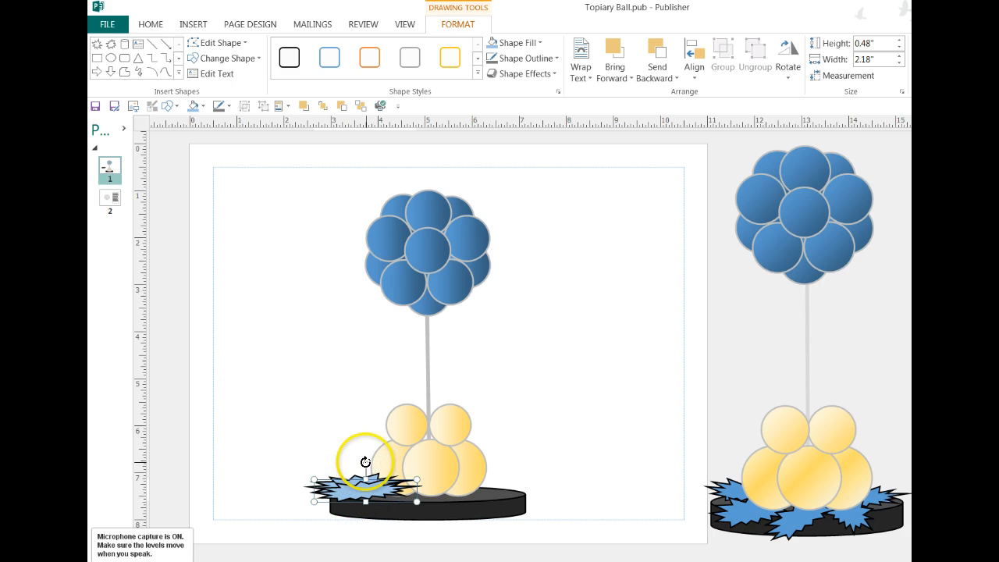
drag(365, 462, 500, 519)
key(ctrl+v)
key(ctrl+z)
key(ctrl+v)
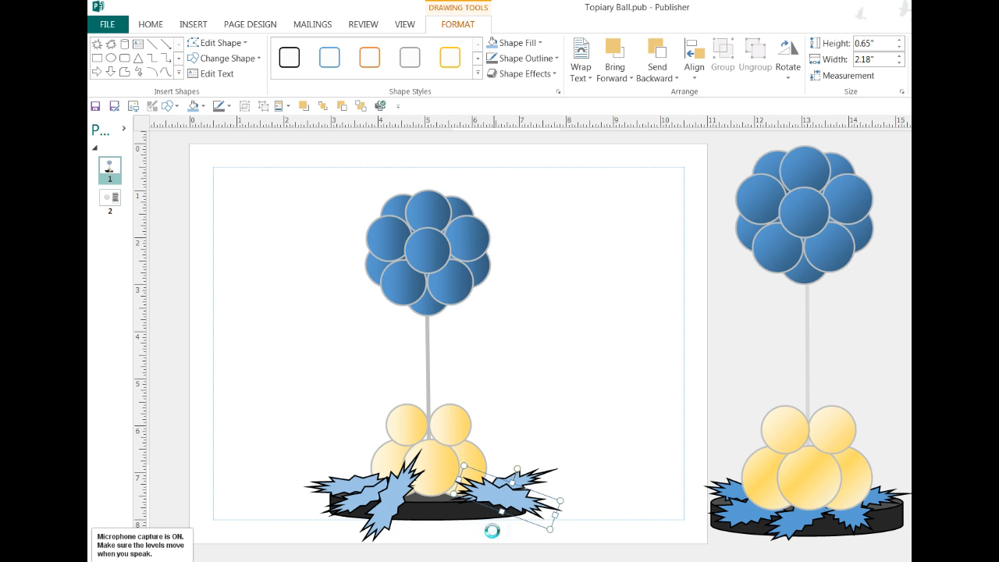
Add another burst copy about 0.79" high, angled down to the right, at the front of the base right of centre.
key(ctrl+v)
drag(495, 497, 396, 506)
mouse_move(476, 512)
mouse_down()
mouse_move(484, 500)
mouse_move(472, 502)
mouse_up()
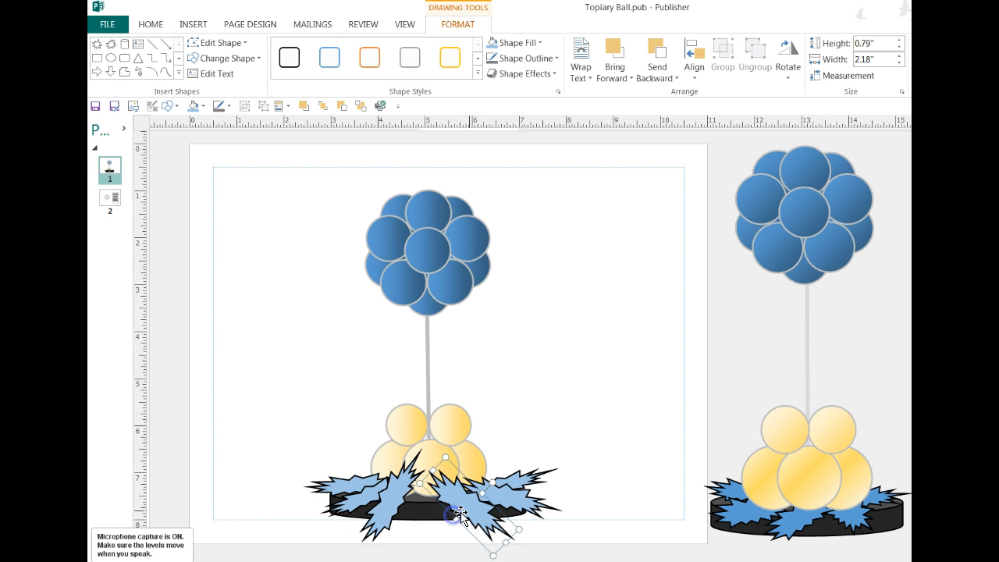
Enlarge the front-left burst to about 0.94" high, shift it toward the front centre of the base and rotate it more upright.
click(497, 509)
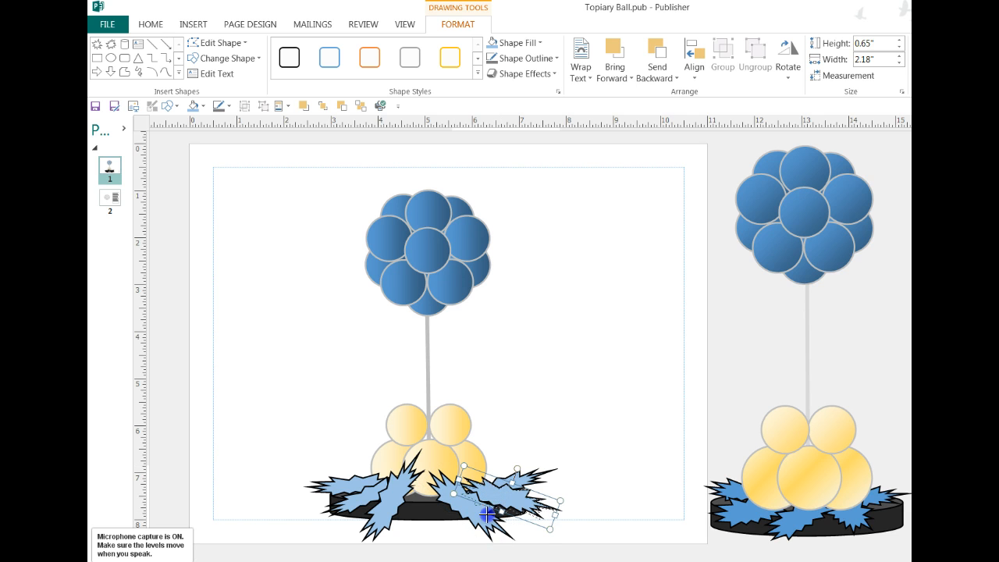
click(398, 496)
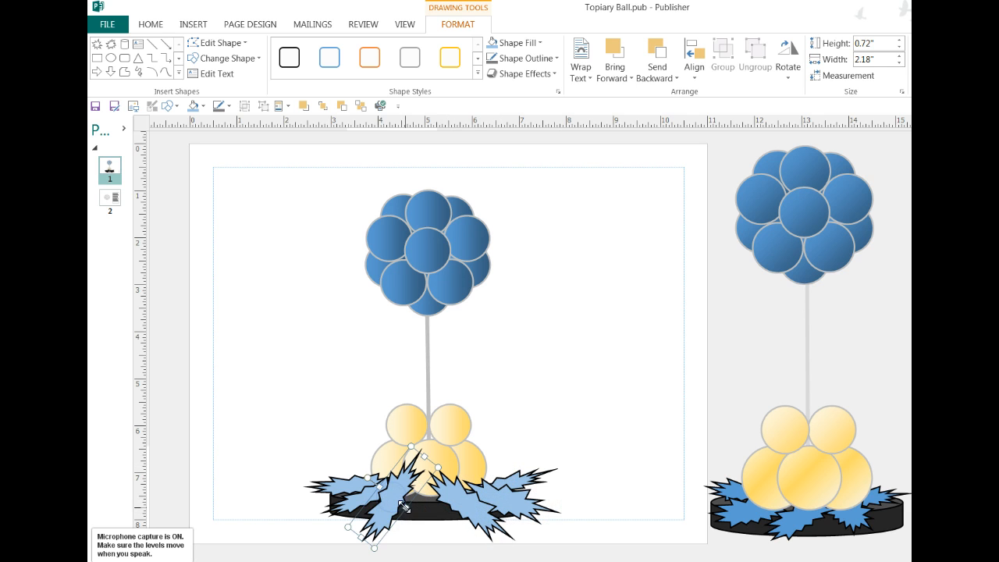
drag(403, 507, 430, 515)
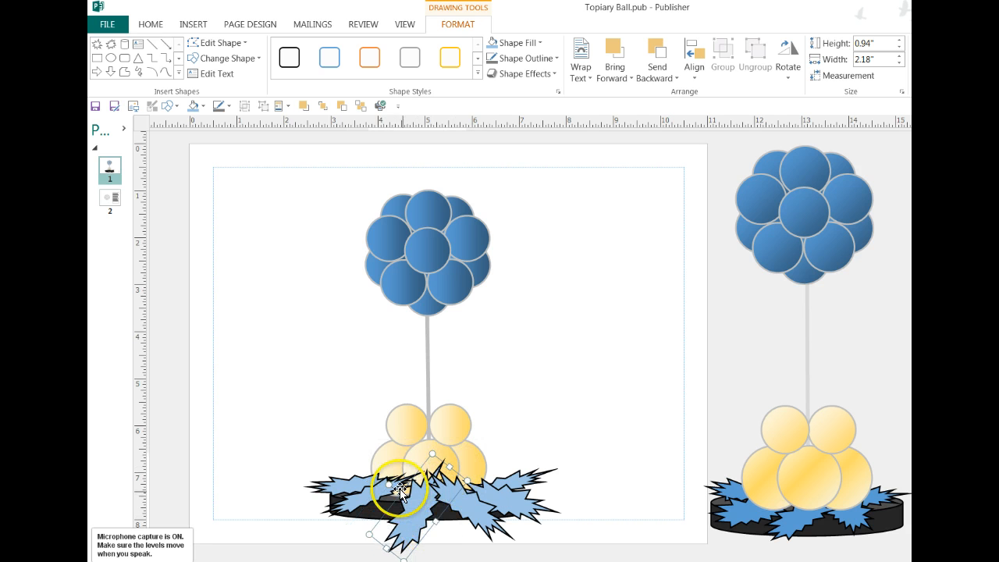
drag(389, 484, 383, 492)
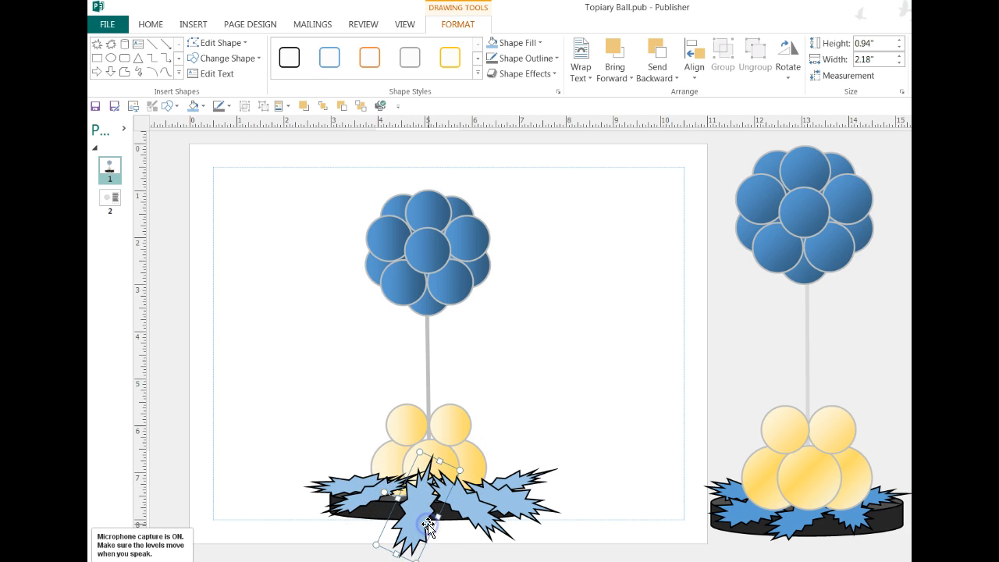
Enlarge the front-left burst to about 0.75" high, shifting it slightly toward the centre, and the leftmost burst to about 0.68" high.
click(373, 493)
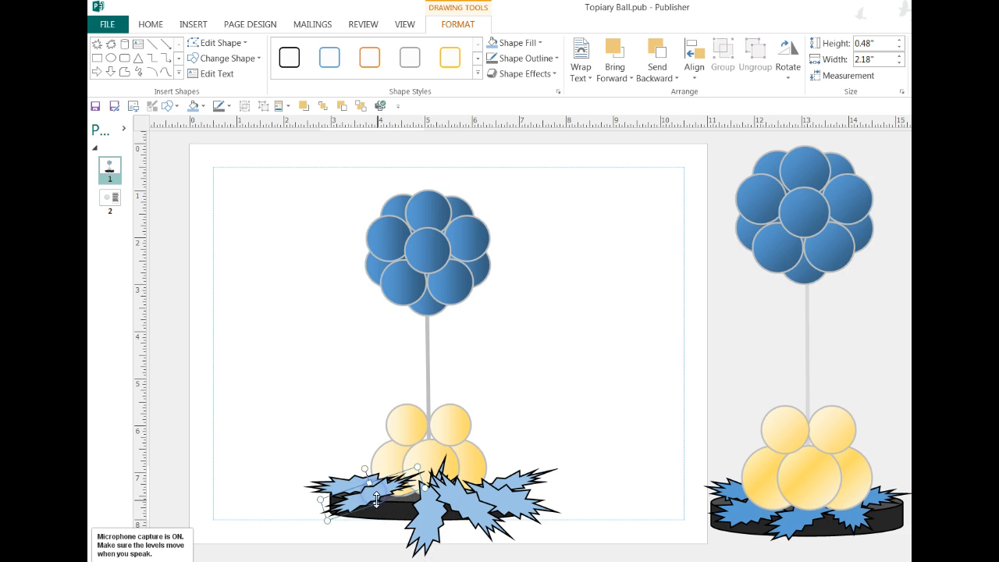
mouse_move(375, 506)
mouse_down()
mouse_move(379, 517)
mouse_move(390, 501)
mouse_up()
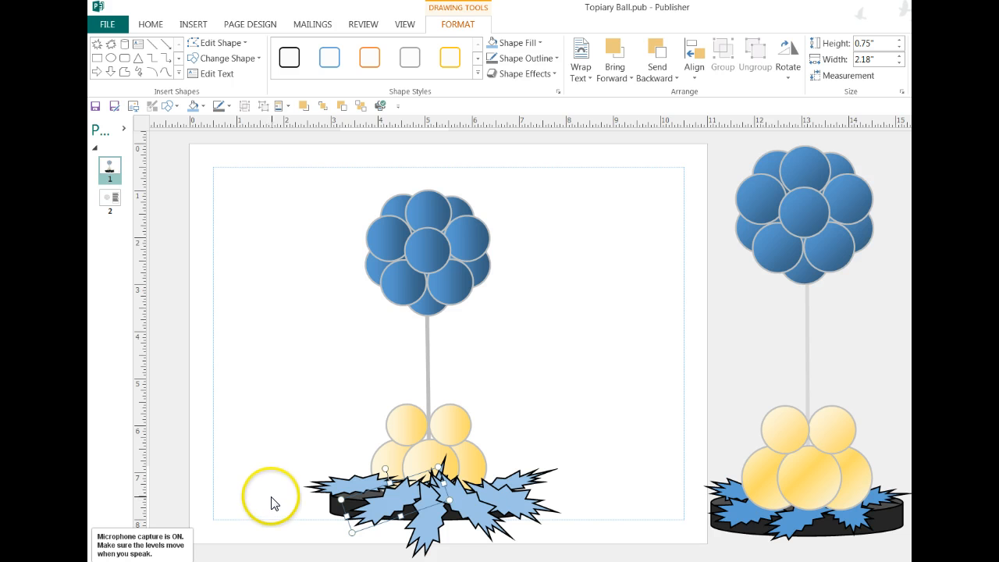
click(269, 474)
click(351, 482)
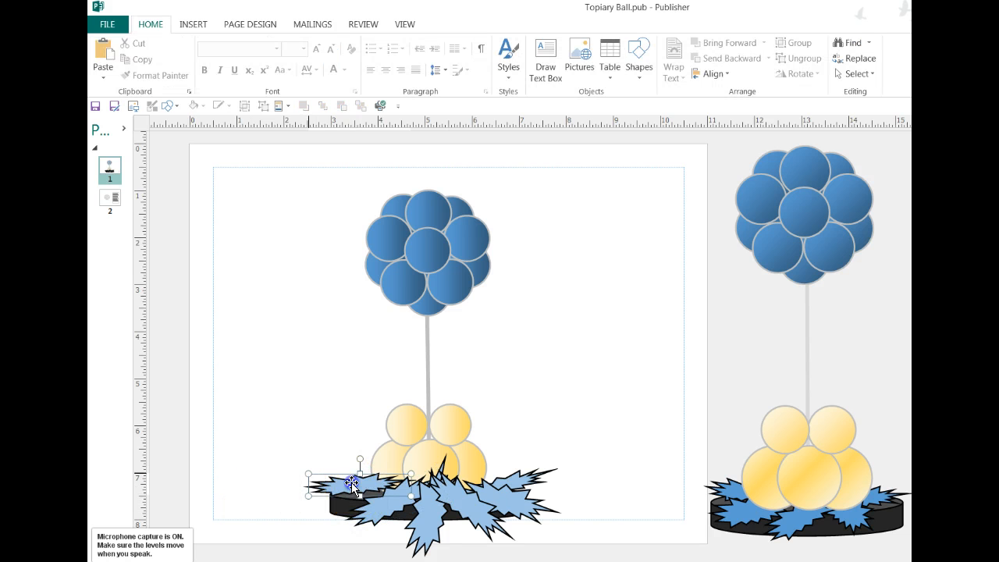
drag(361, 497, 361, 507)
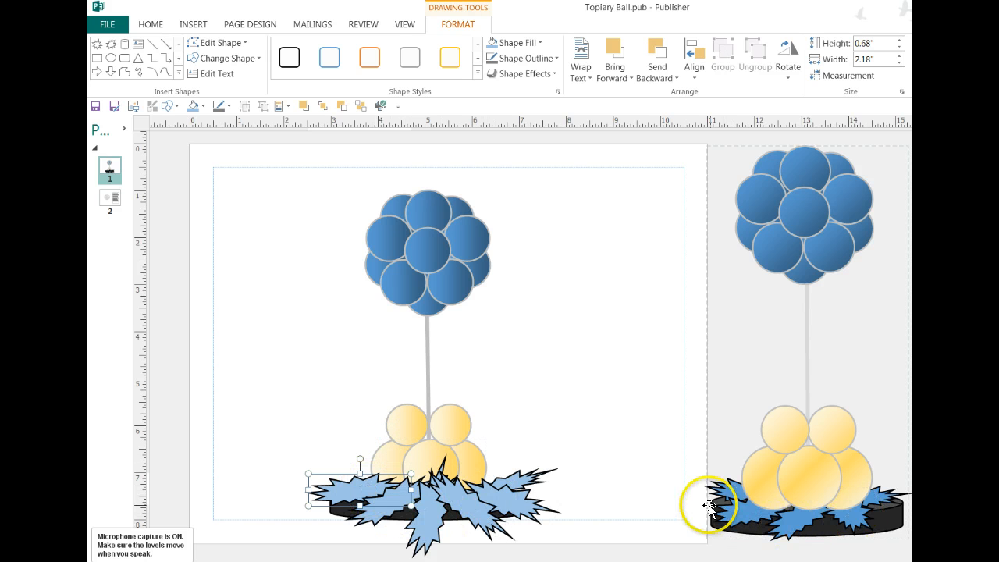
Bring the lower gold balloon cluster in front of the foil bursts.
click(425, 458)
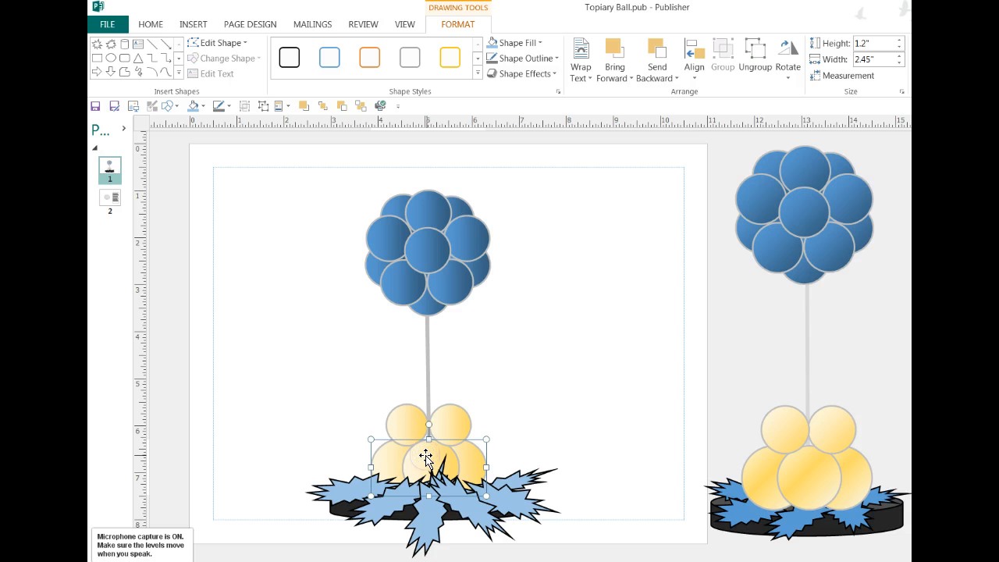
click(324, 107)
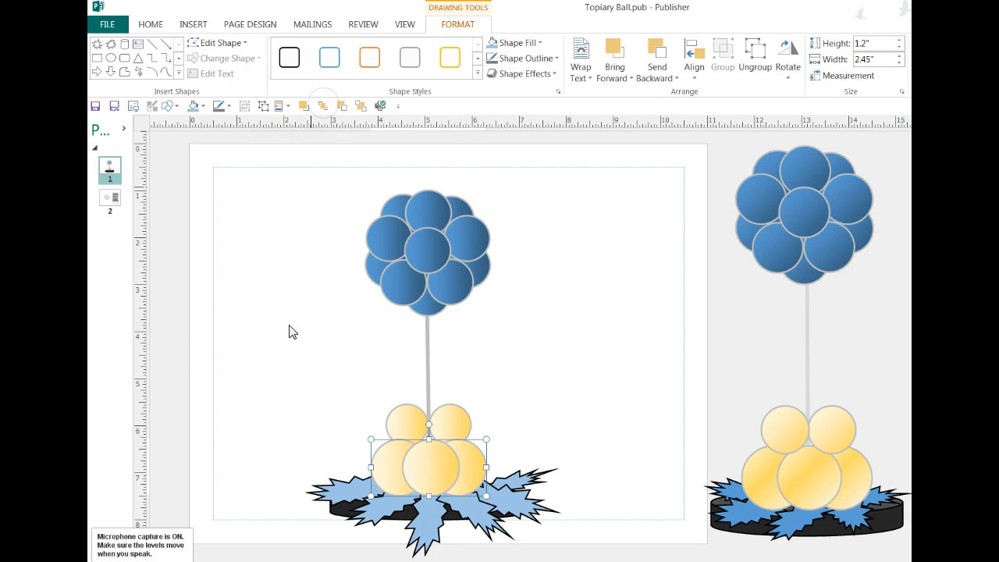
click(285, 346)
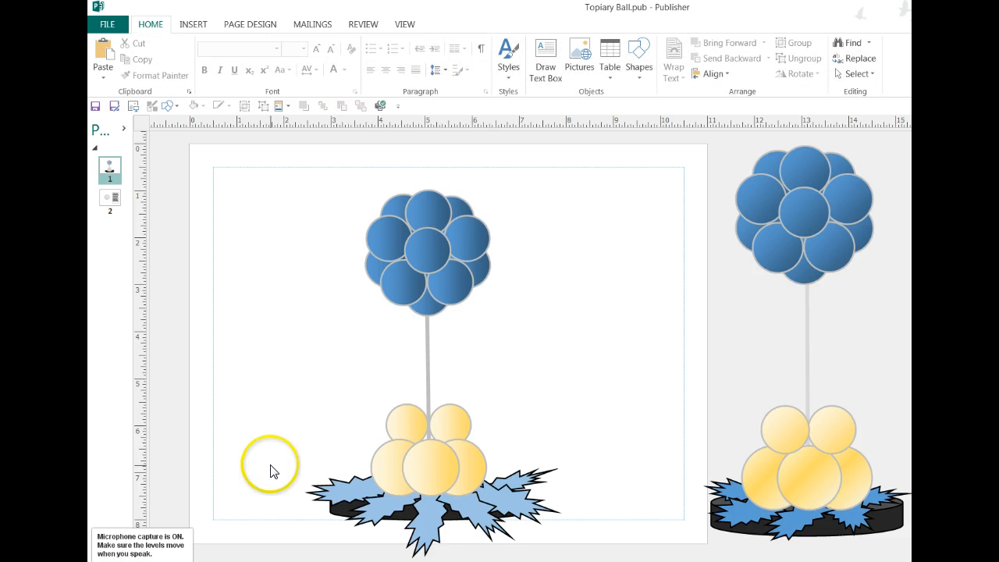
Group all parts of the drawn topiary and save the group as a building block titled Topiary Centerpiece in the Page Parts gallery, General category.
scroll(272, 468, down, 1)
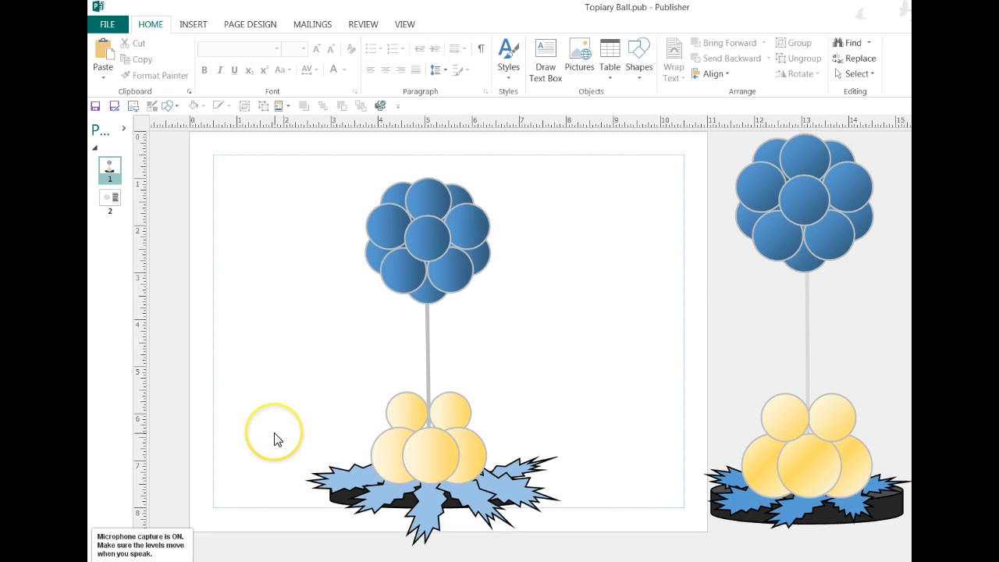
mouse_move(256, 135)
mouse_down()
mouse_move(252, 361)
mouse_move(287, 519)
mouse_move(380, 539)
mouse_move(608, 554)
mouse_up()
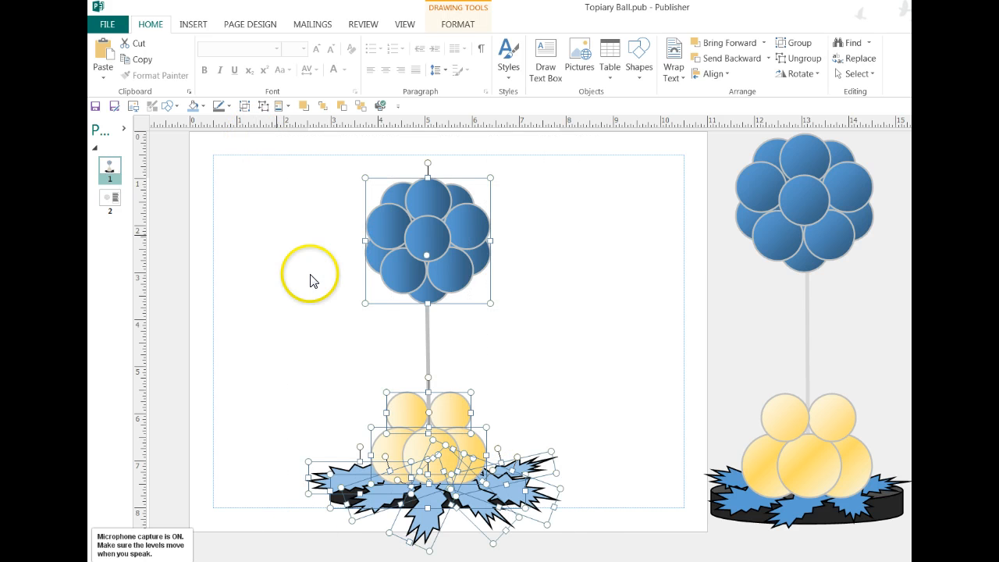
click(244, 107)
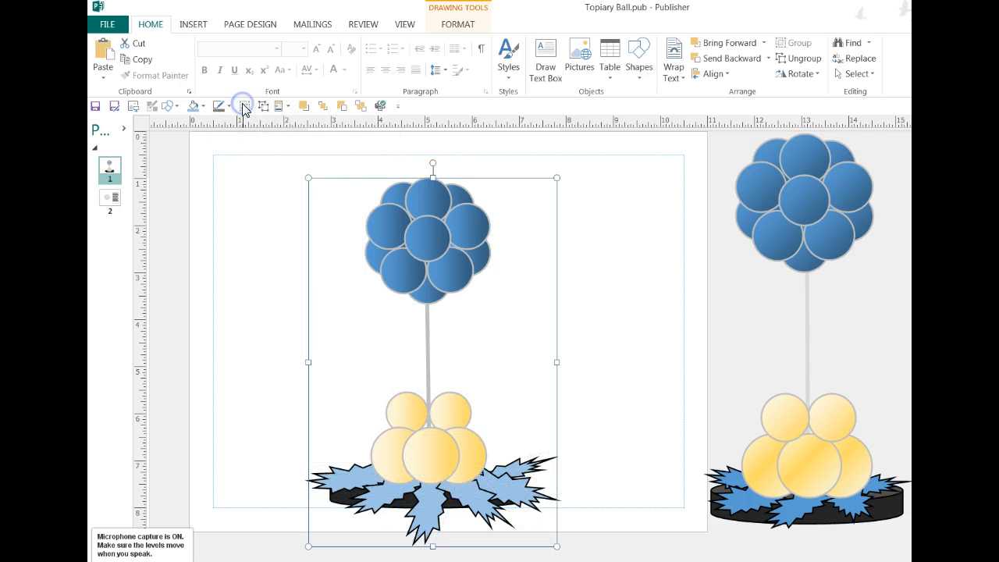
right_click(424, 242)
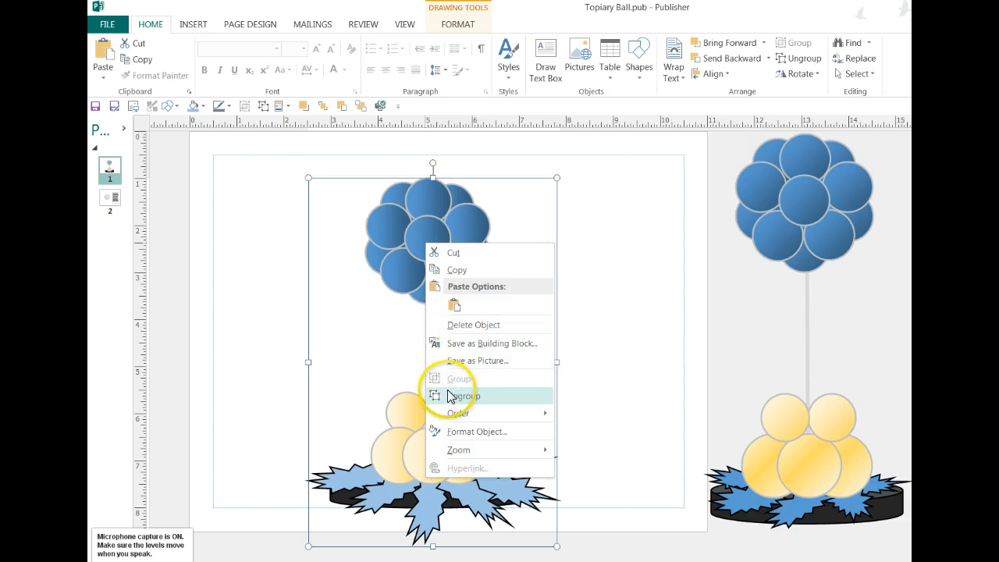
click(462, 345)
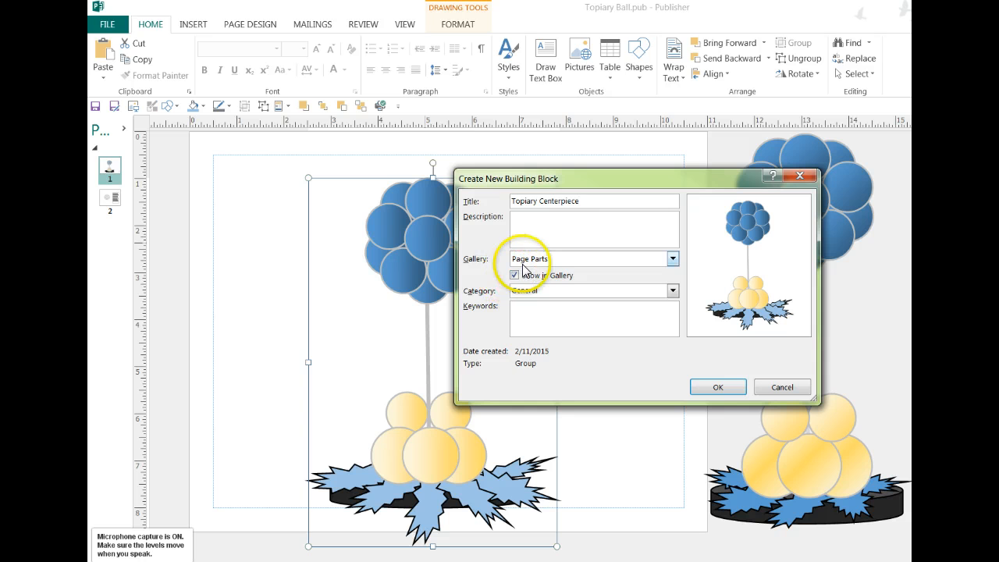
click(700, 386)
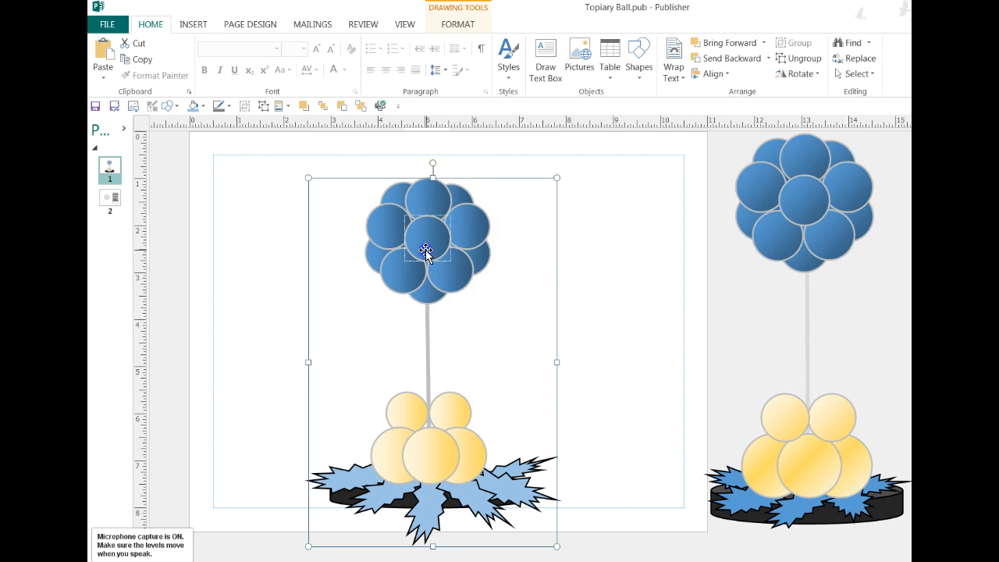
Delete the grouped topiary from the page.
click(426, 250)
key(Delete)
click(316, 322)
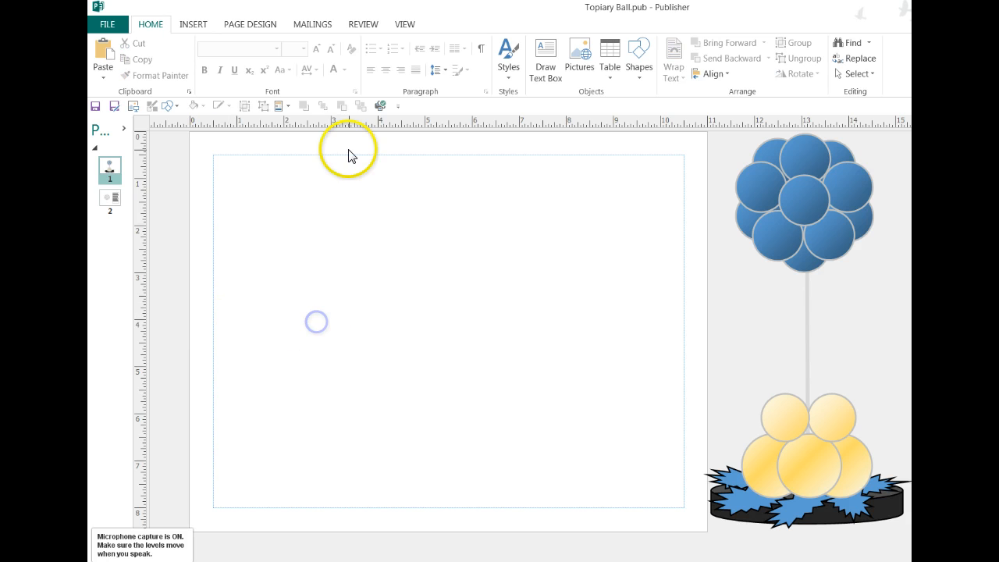
Insert the saved Topiary Centerpiece page part and place it slightly right of the page's centre.
click(277, 106)
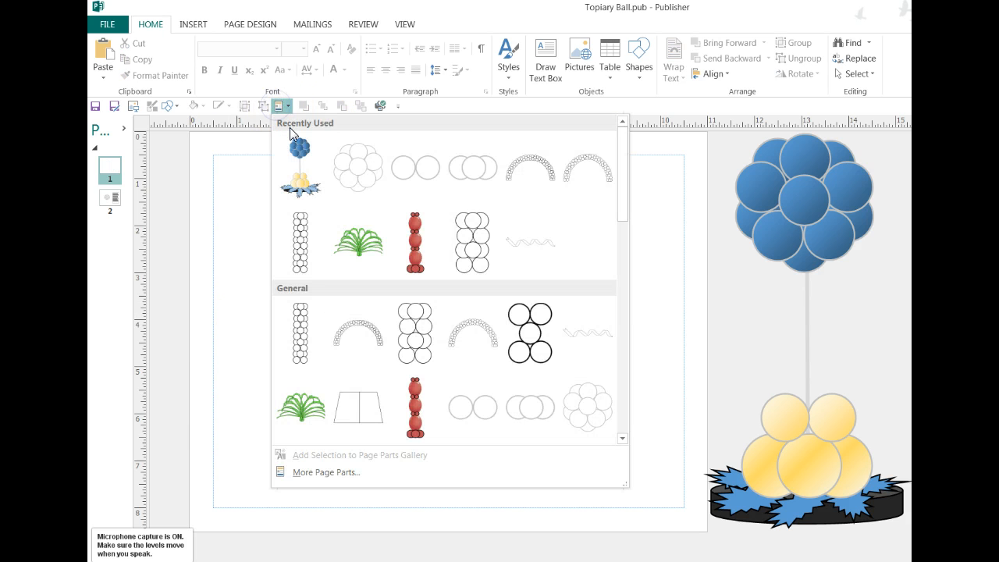
click(298, 160)
drag(640, 212, 454, 209)
click(217, 357)
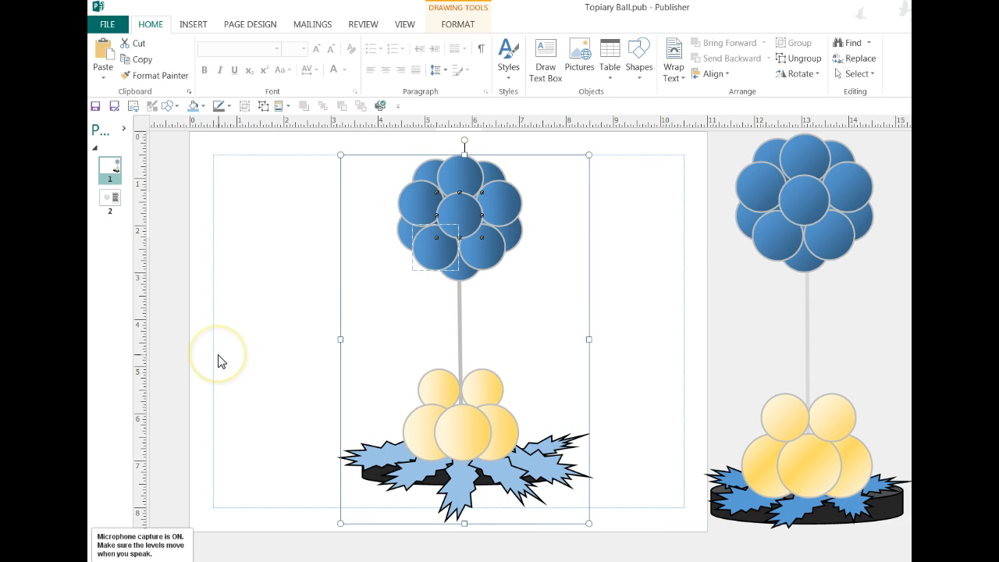
Ungroup the inserted topiary and fill all the foil bursts around the base with light gray.
click(263, 108)
click(266, 245)
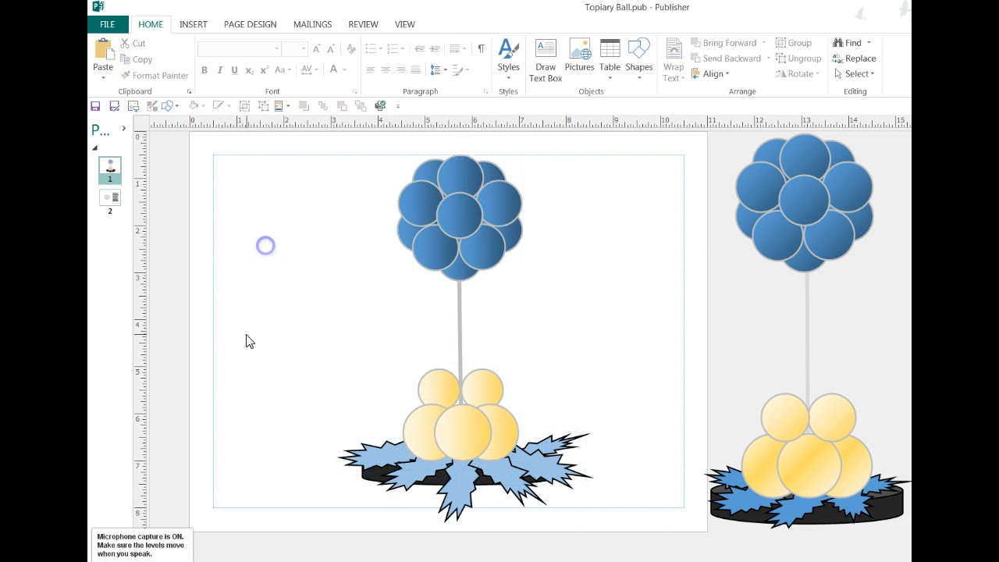
click(377, 457)
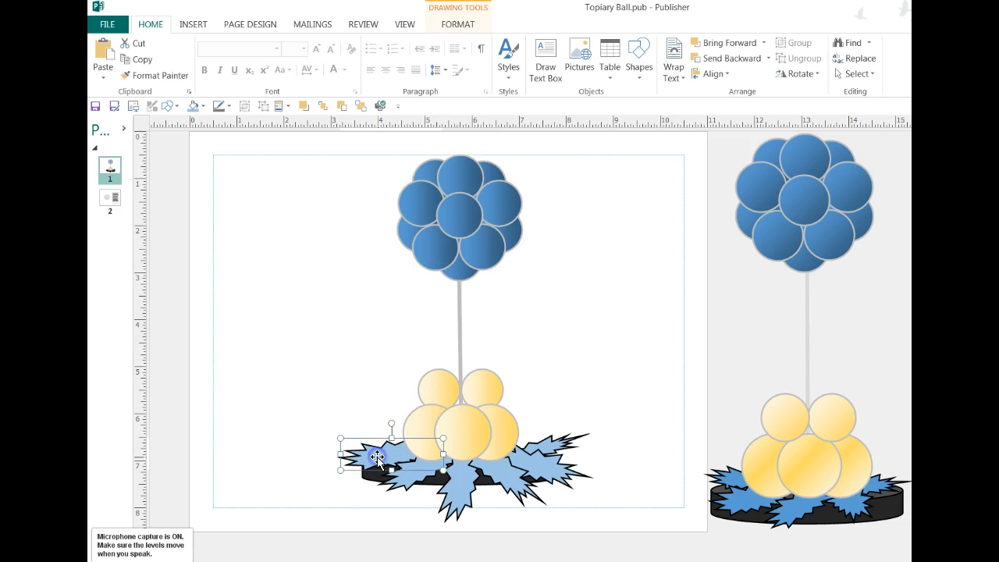
drag(381, 461, 502, 486)
shift+click(511, 476)
shift+click(546, 469)
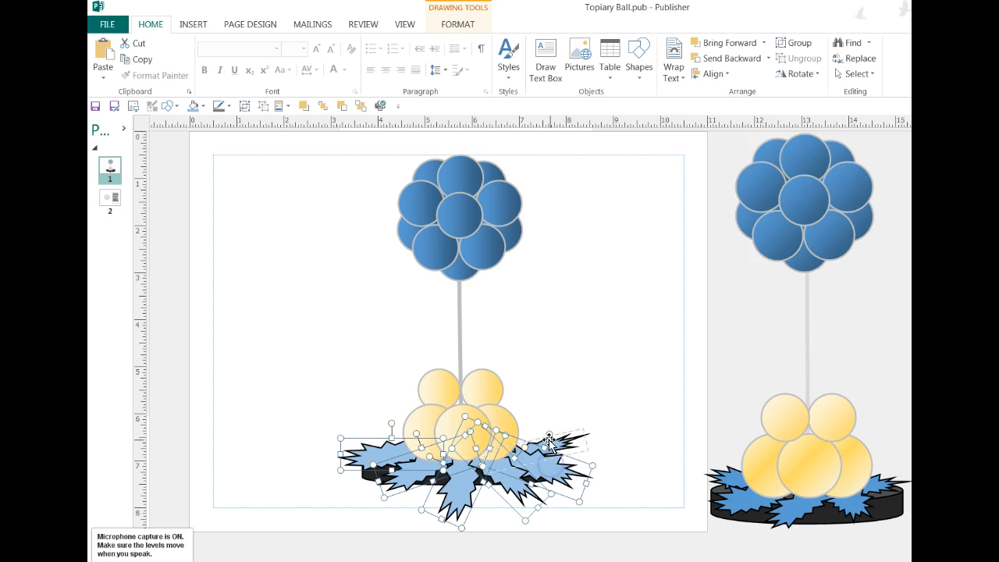
shift+click(550, 441)
click(202, 105)
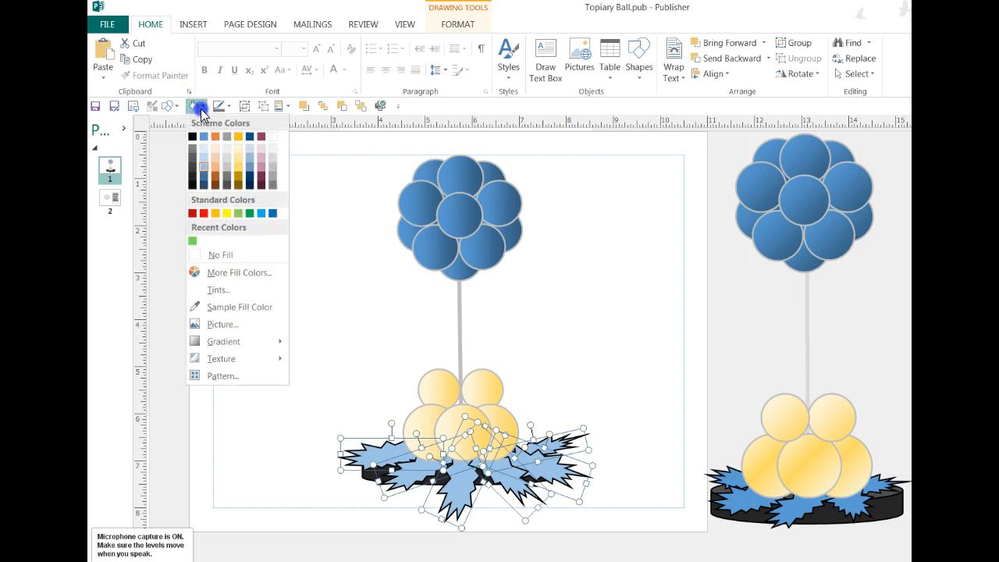
click(273, 153)
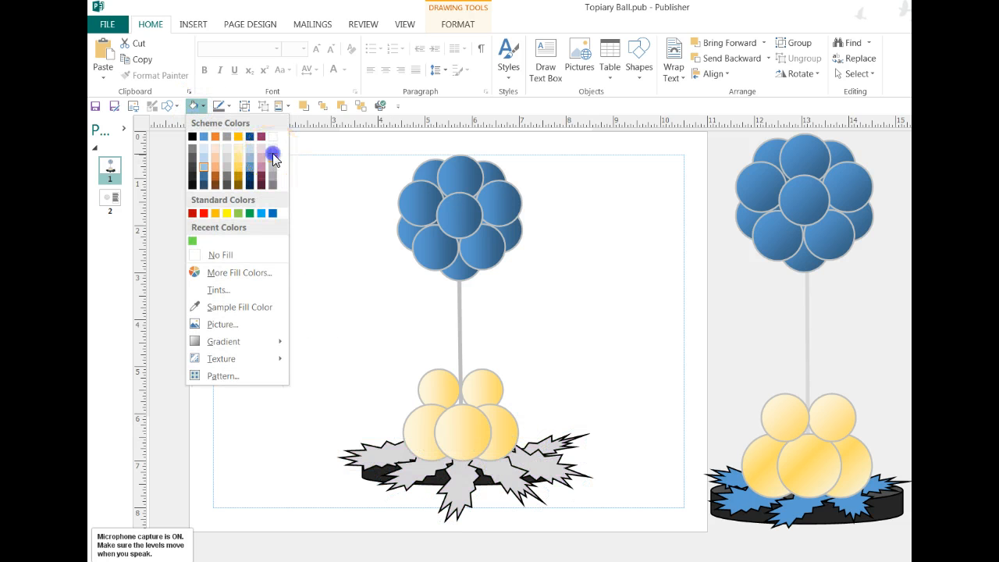
Fill the upper and lower gold balloon clusters with a near-black shade.
click(422, 383)
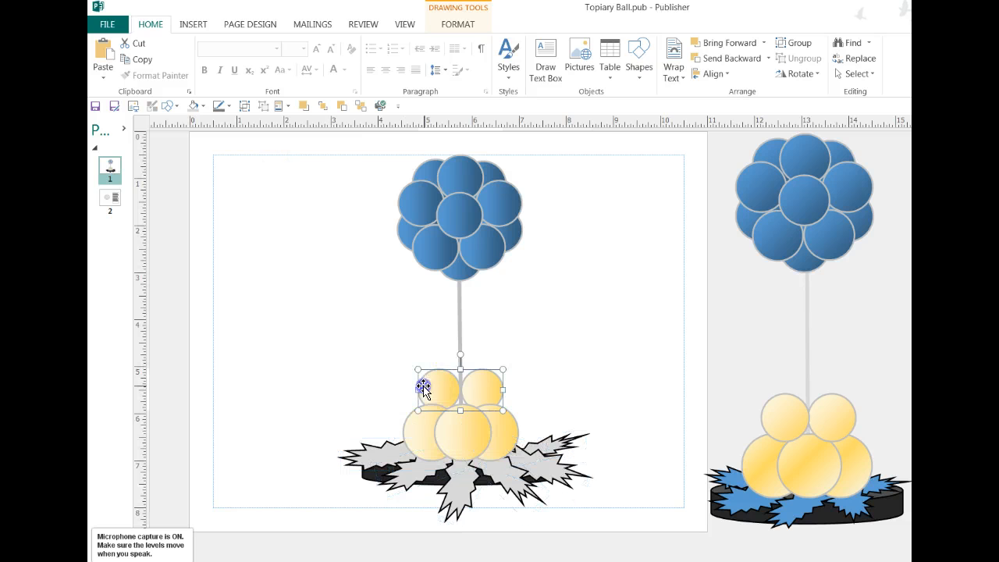
shift+click(423, 433)
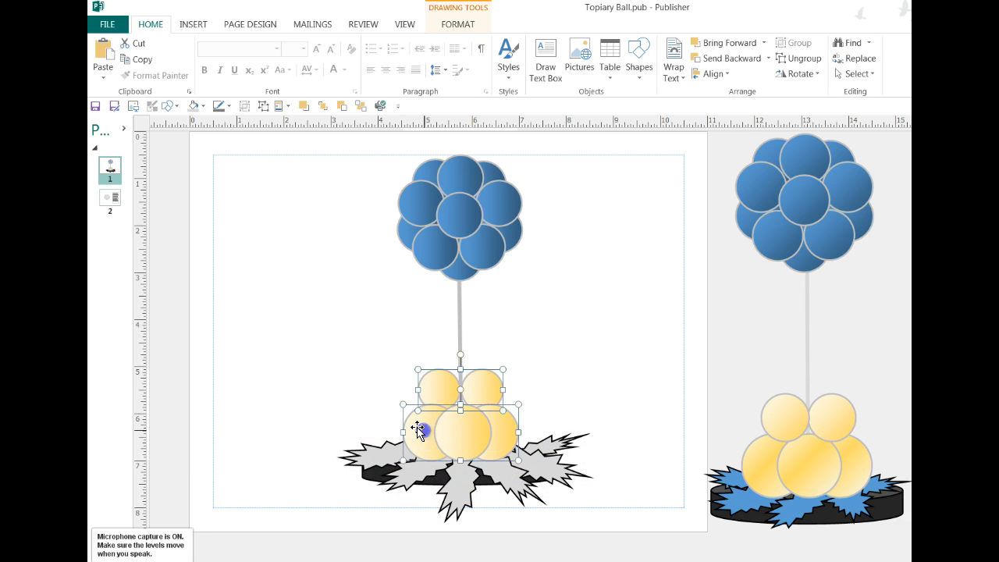
click(202, 111)
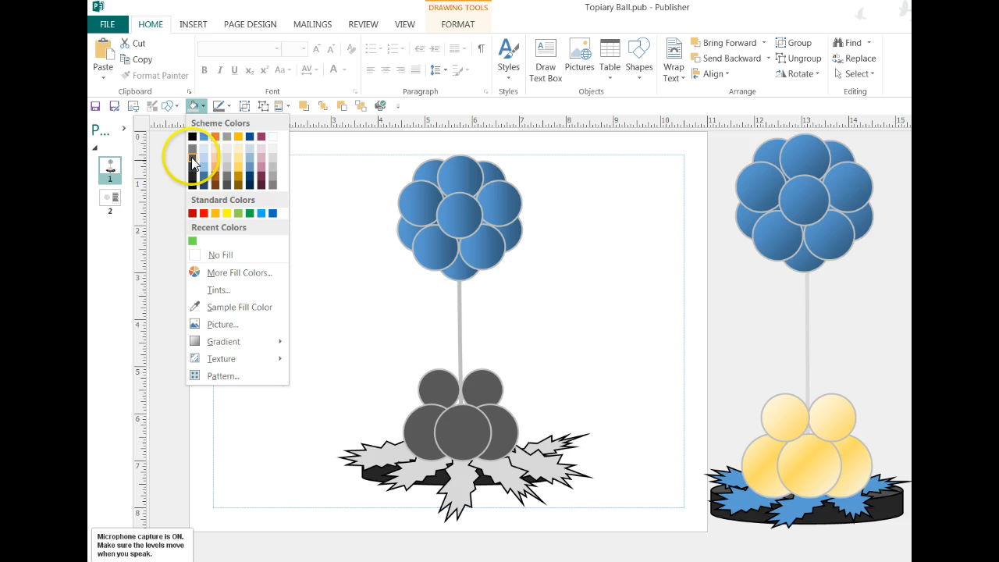
click(193, 178)
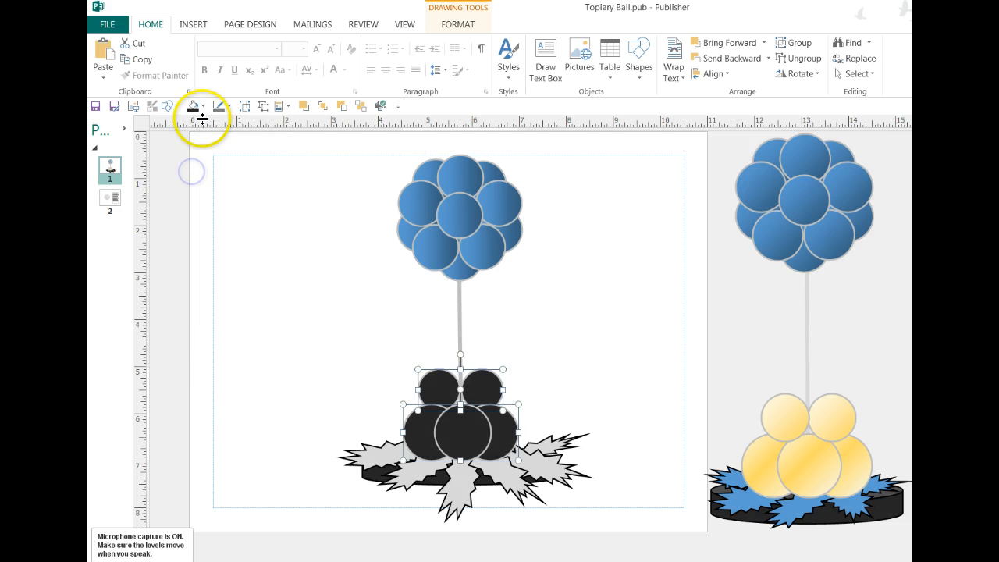
Apply a left-to-right dark-variation gradient to both near-black balloon clusters.
click(203, 105)
click(201, 343)
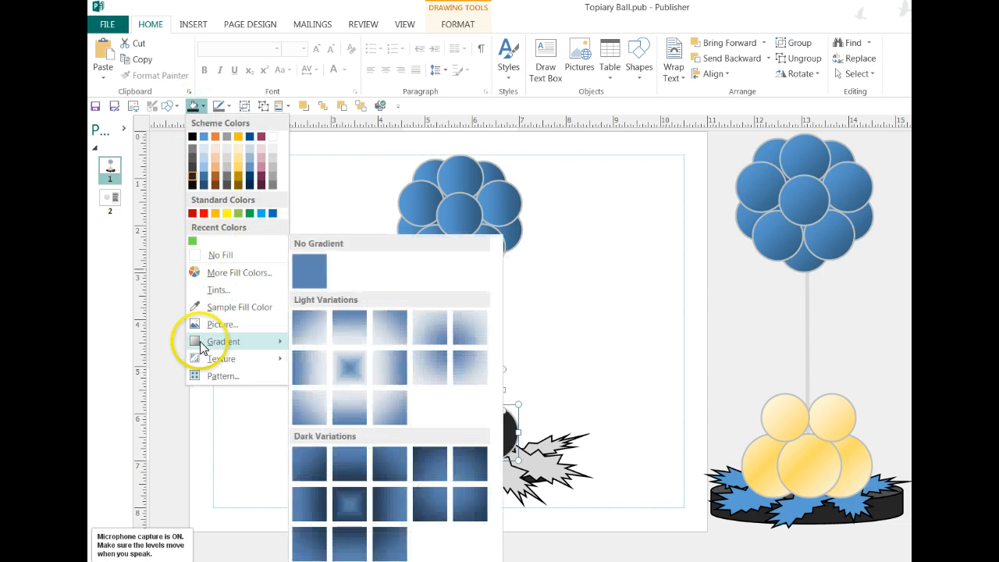
click(320, 503)
click(238, 493)
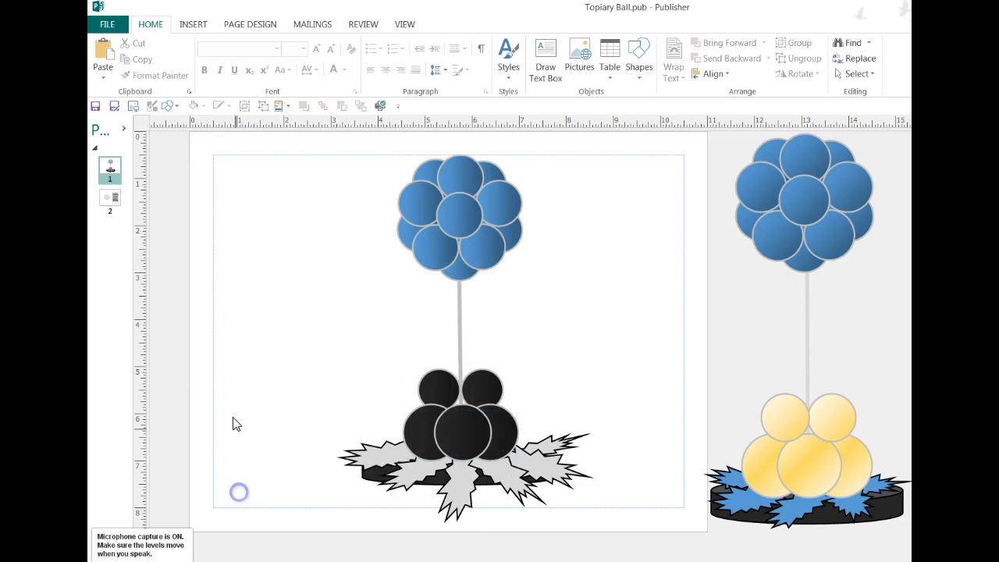
Change the gradient of both black balloon clusters to the diagonal dark variation starting at the upper left.
mouse_move(377, 359)
mouse_down()
mouse_move(518, 486)
mouse_move(544, 469)
mouse_up()
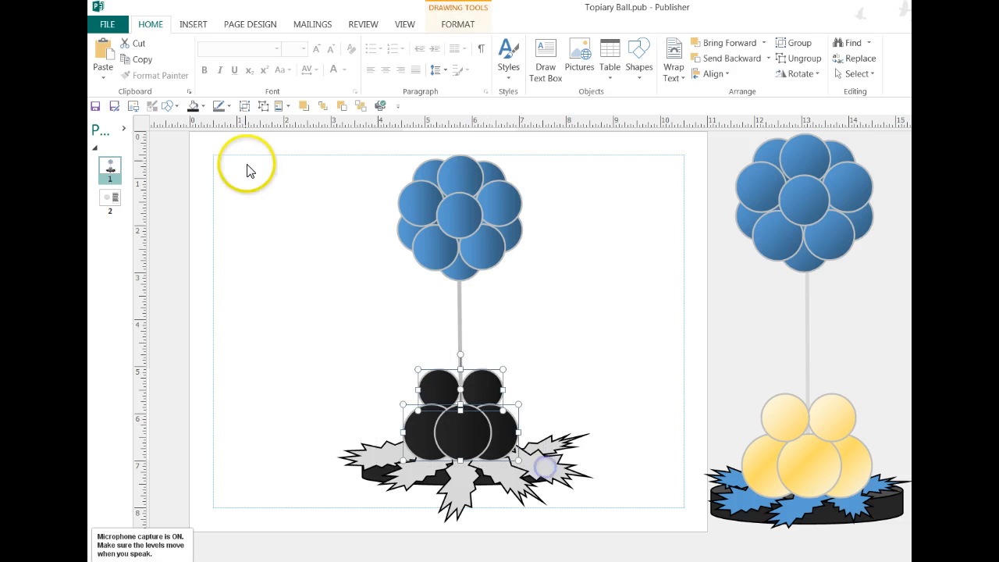
click(201, 106)
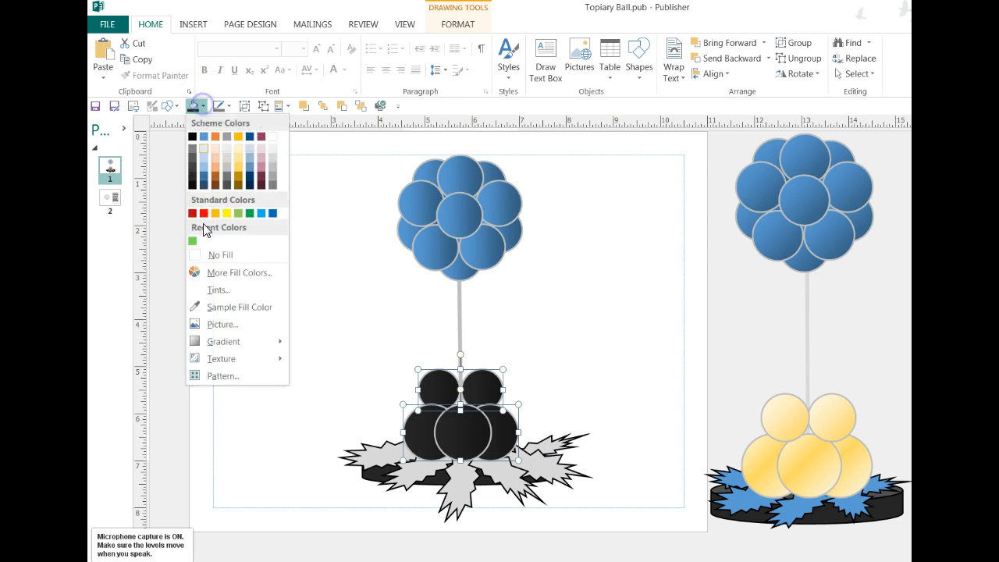
mouse_move(210, 344)
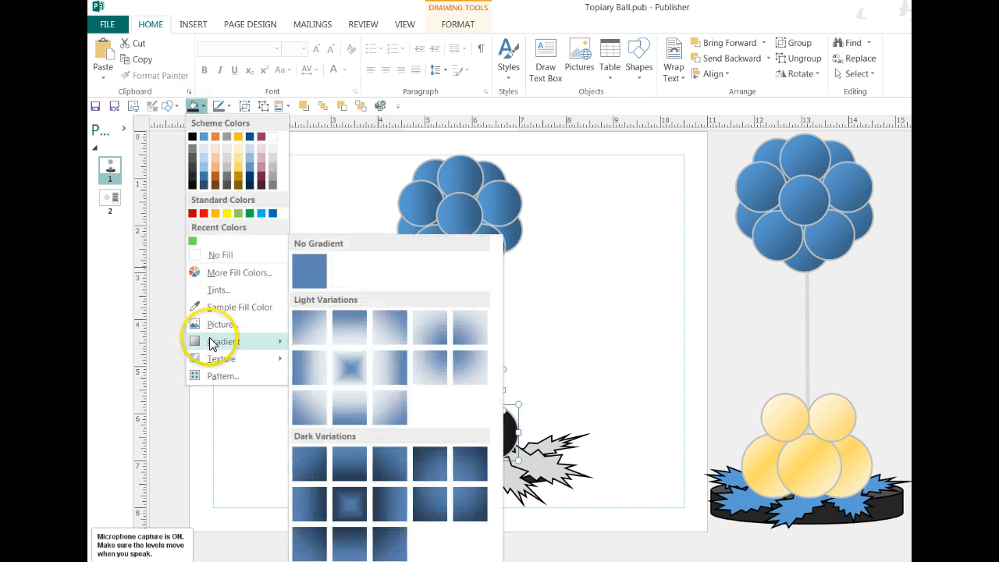
click(307, 464)
click(290, 455)
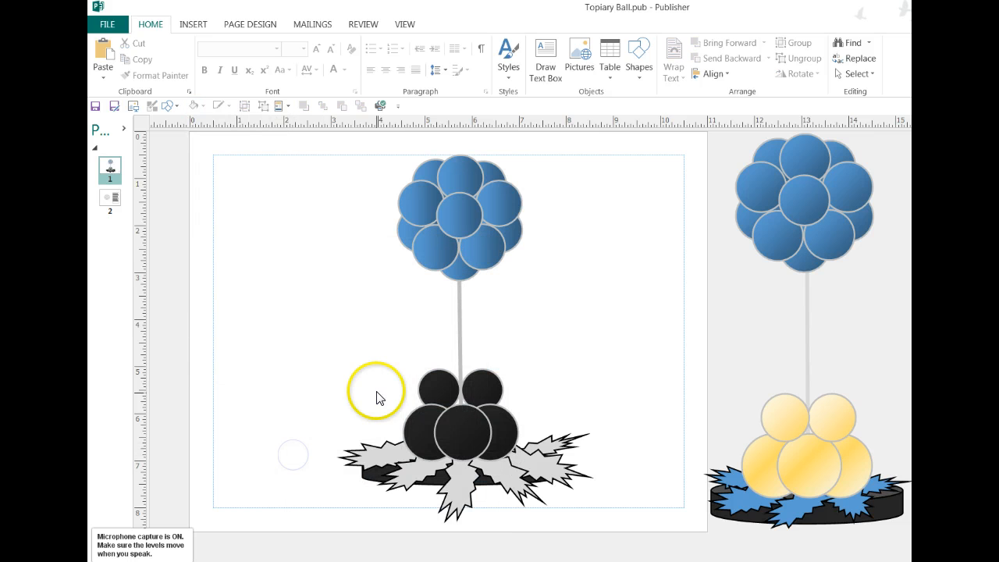
Apply a light-variation gradient to both black balloon clusters, fading from dark at the top to light gray at the bottom.
mouse_move(376, 353)
mouse_down()
mouse_move(495, 473)
mouse_move(549, 474)
mouse_up()
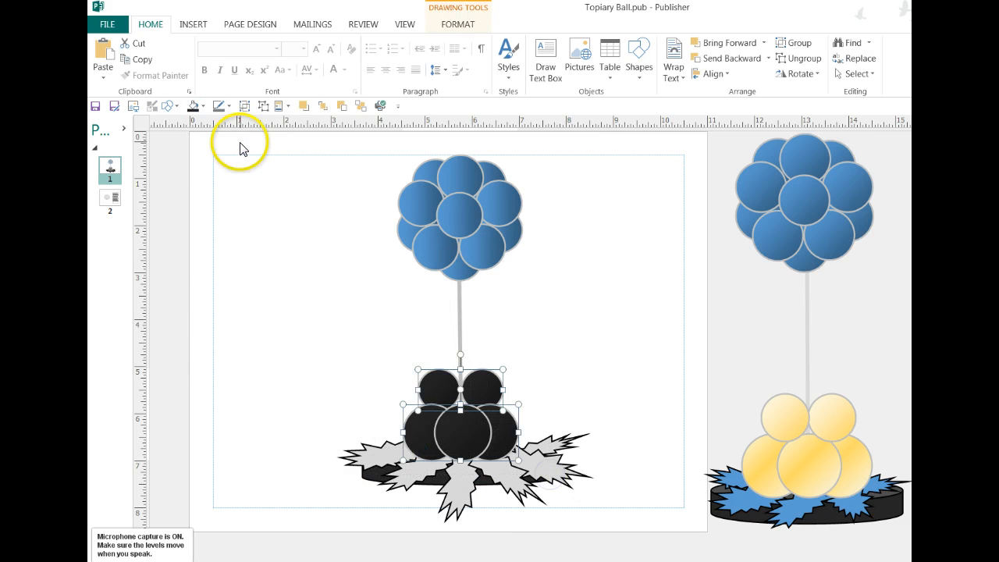
click(201, 105)
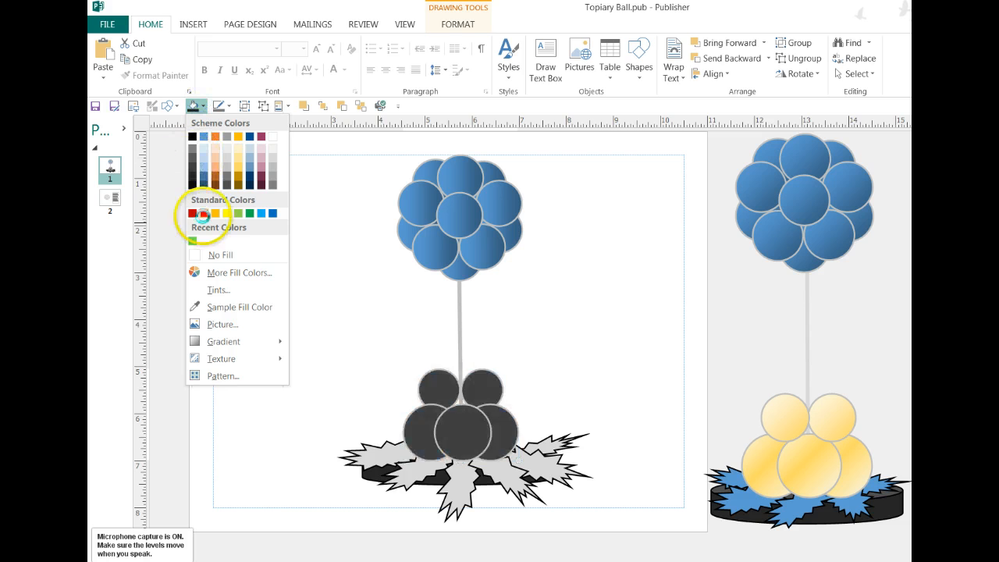
mouse_move(216, 337)
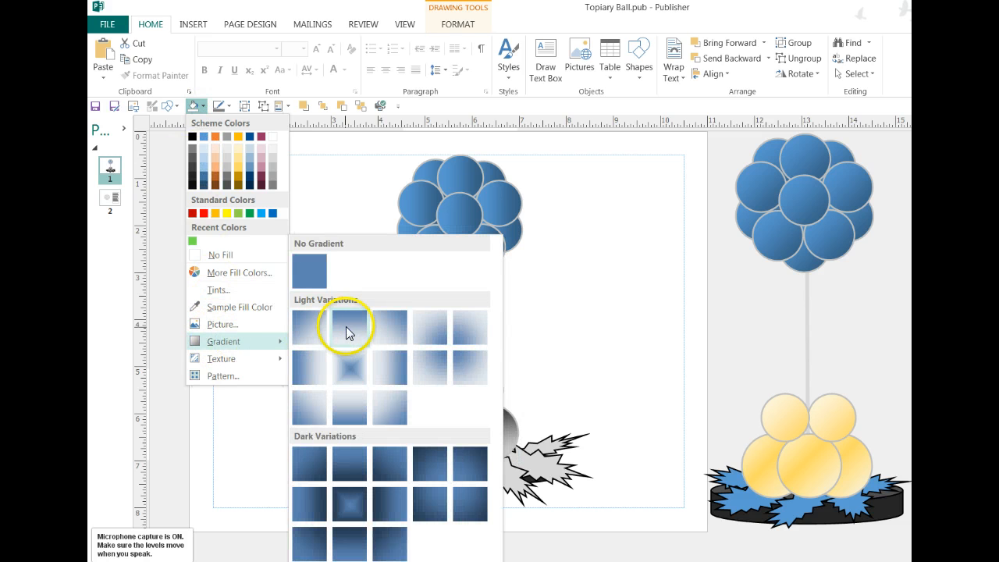
click(346, 327)
click(231, 338)
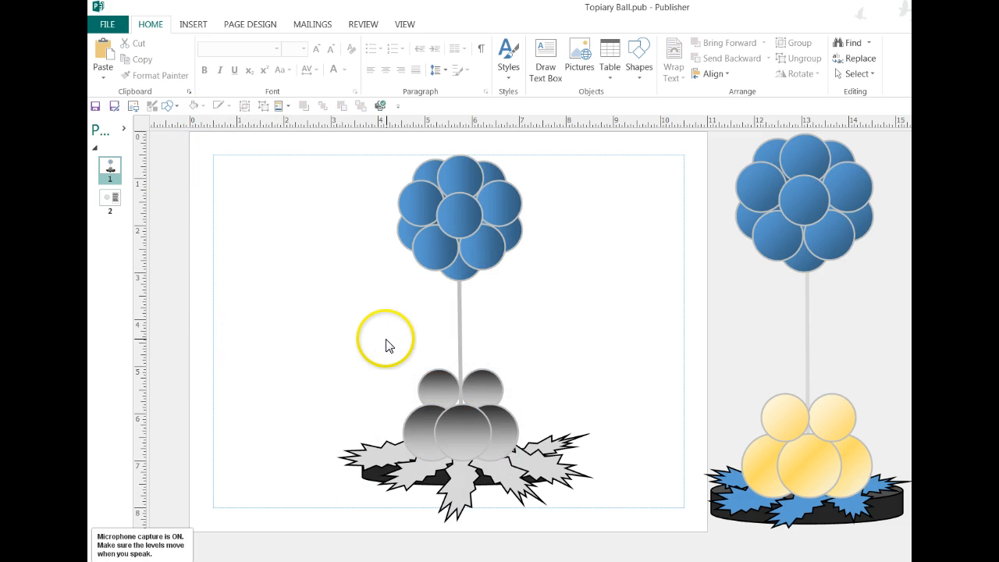
Change the gradient of both lower balloon clusters to the corner dark variation that is darkest at the upper left.
drag(387, 340, 539, 476)
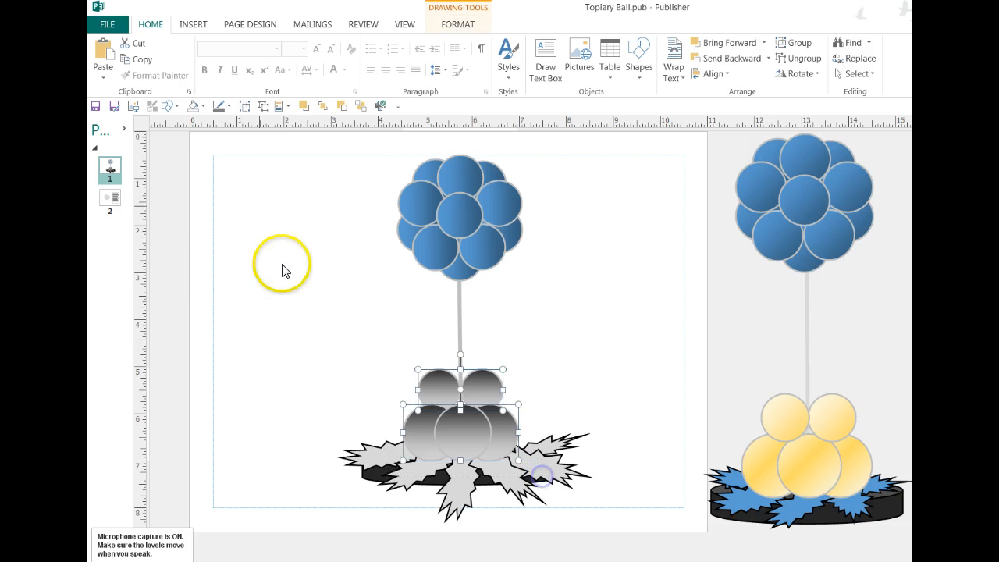
click(206, 107)
mouse_move(212, 343)
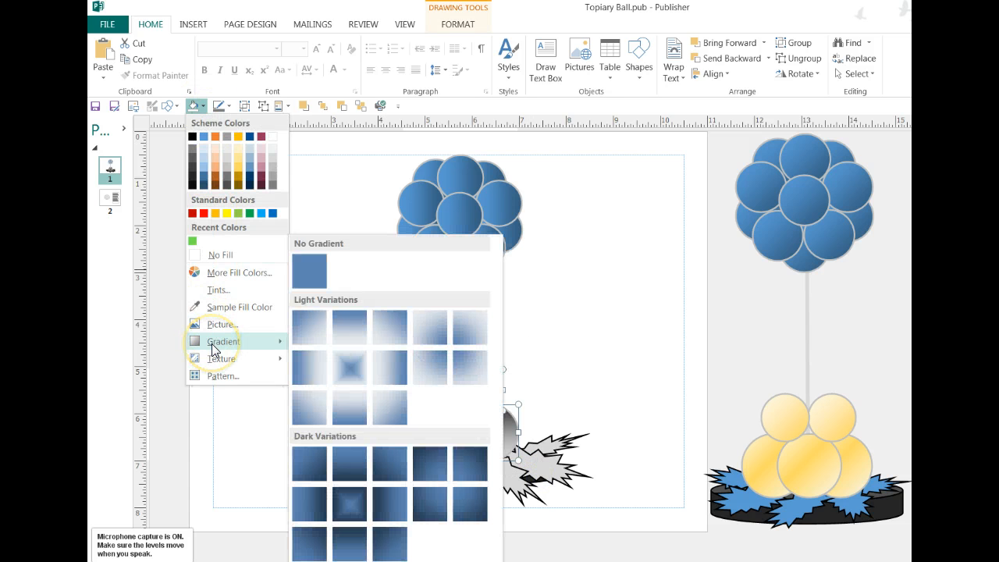
click(430, 470)
click(245, 420)
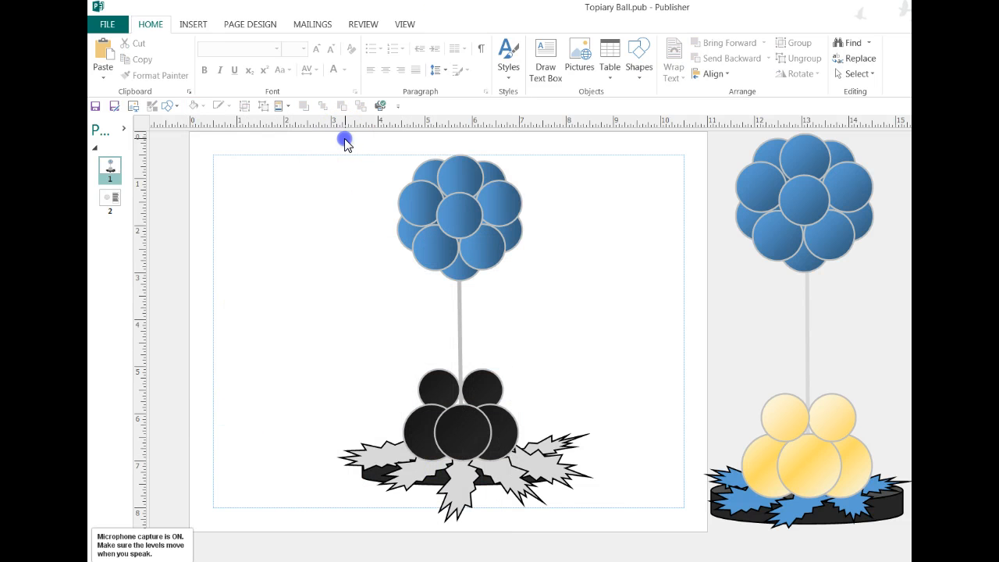
Fill the blue balloon ball on the page with dark gray and apply the corner dark-variation gradient that is darkest at the upper left.
drag(346, 141, 598, 307)
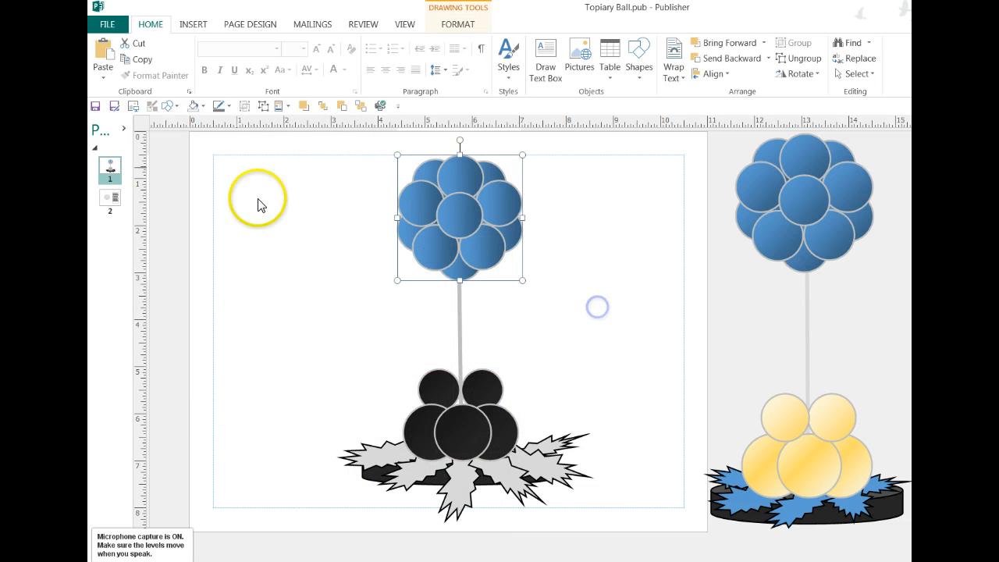
click(202, 106)
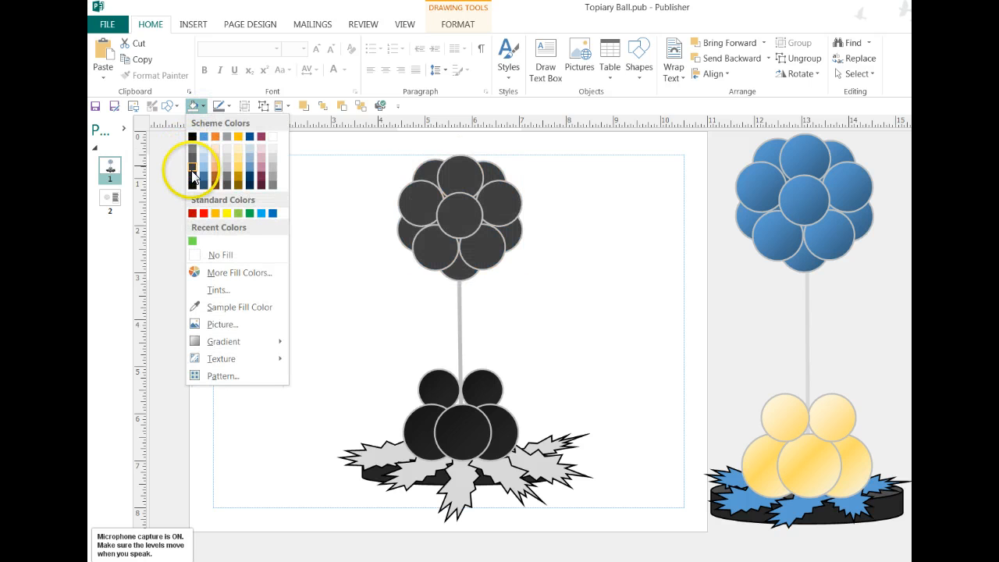
click(192, 173)
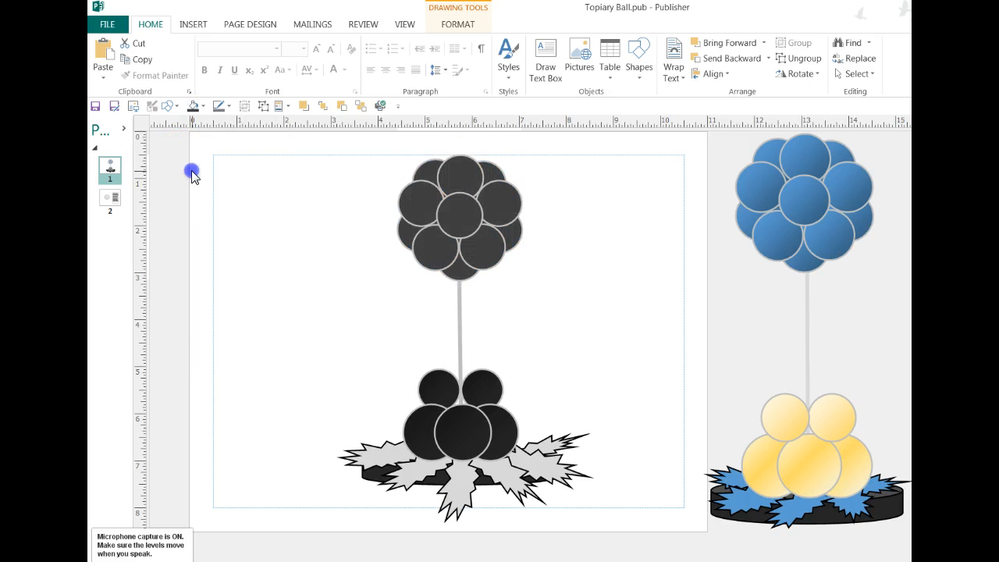
click(202, 107)
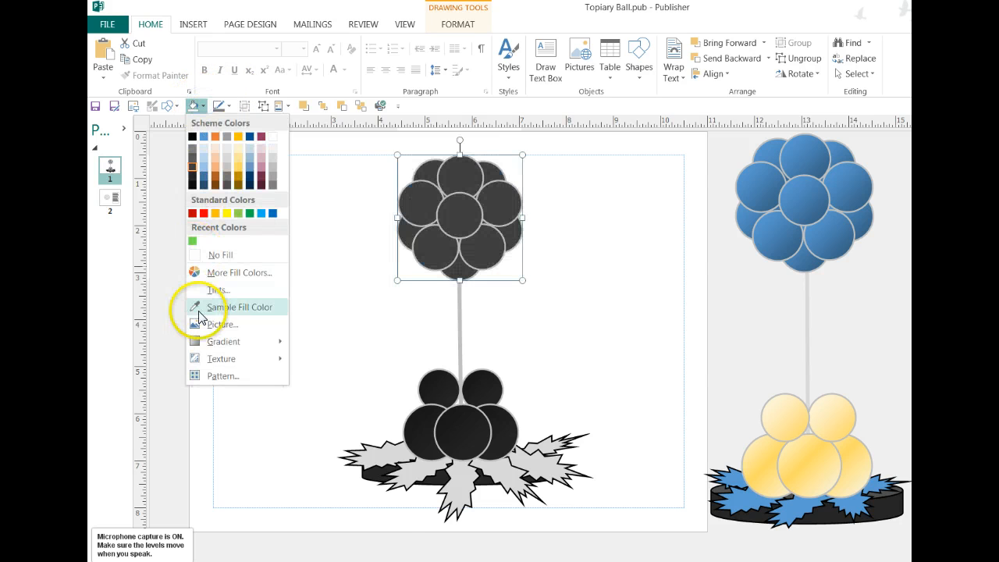
mouse_move(197, 341)
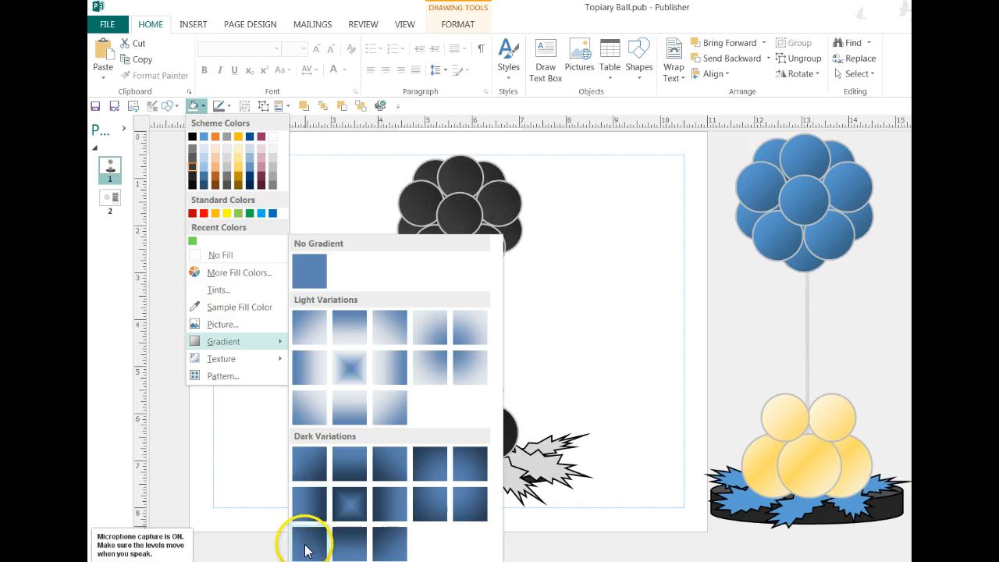
click(433, 452)
click(229, 384)
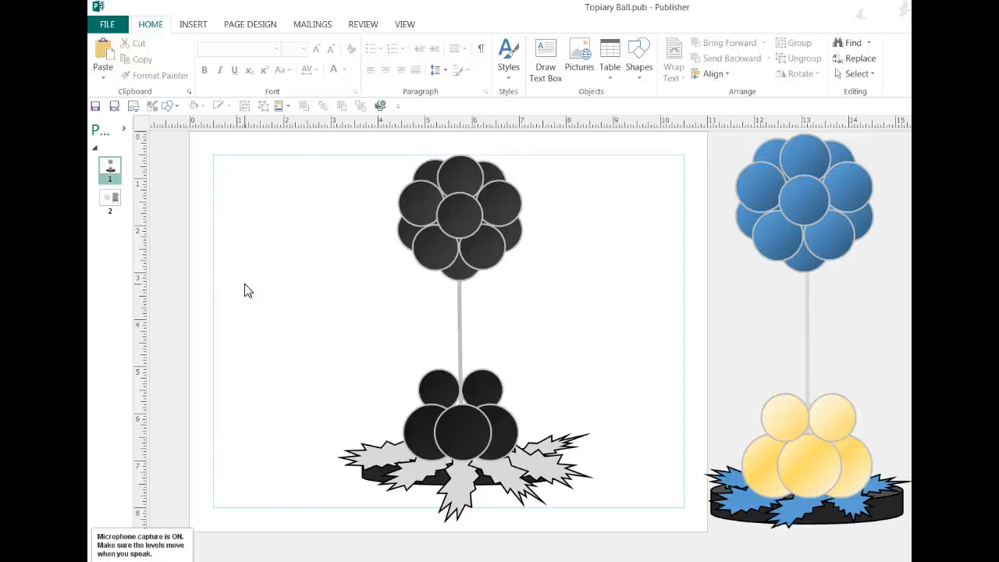
click(386, 447)
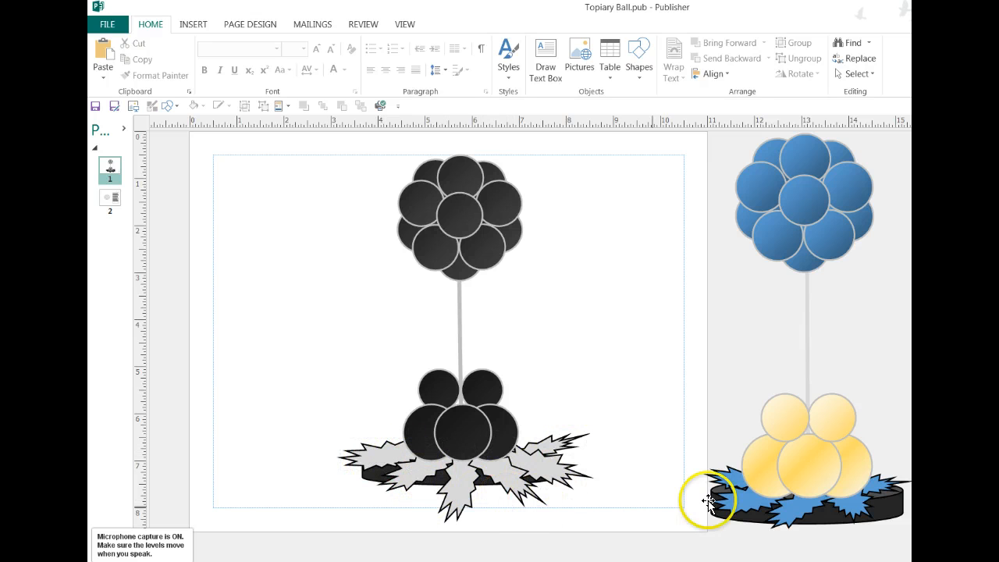
click(806, 521)
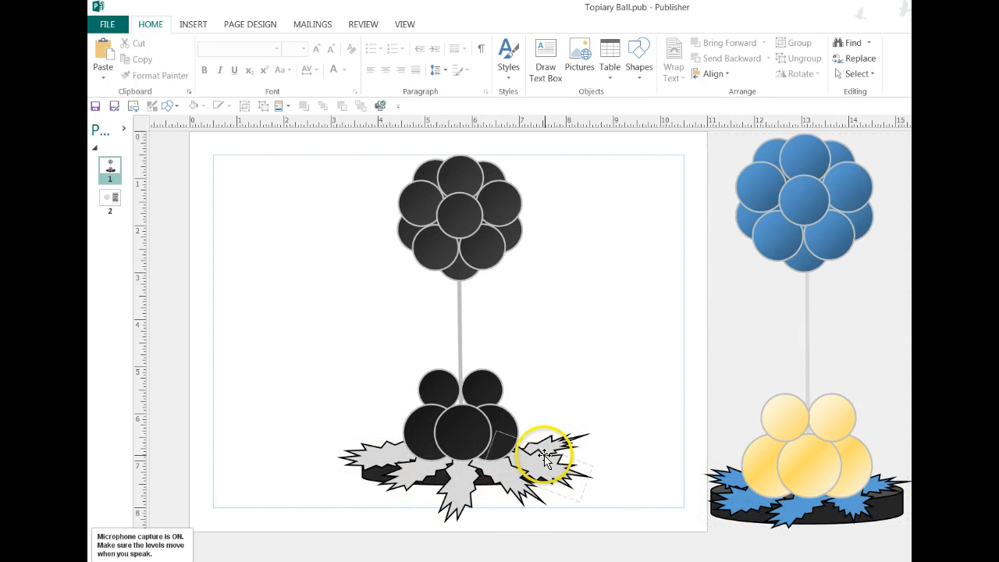